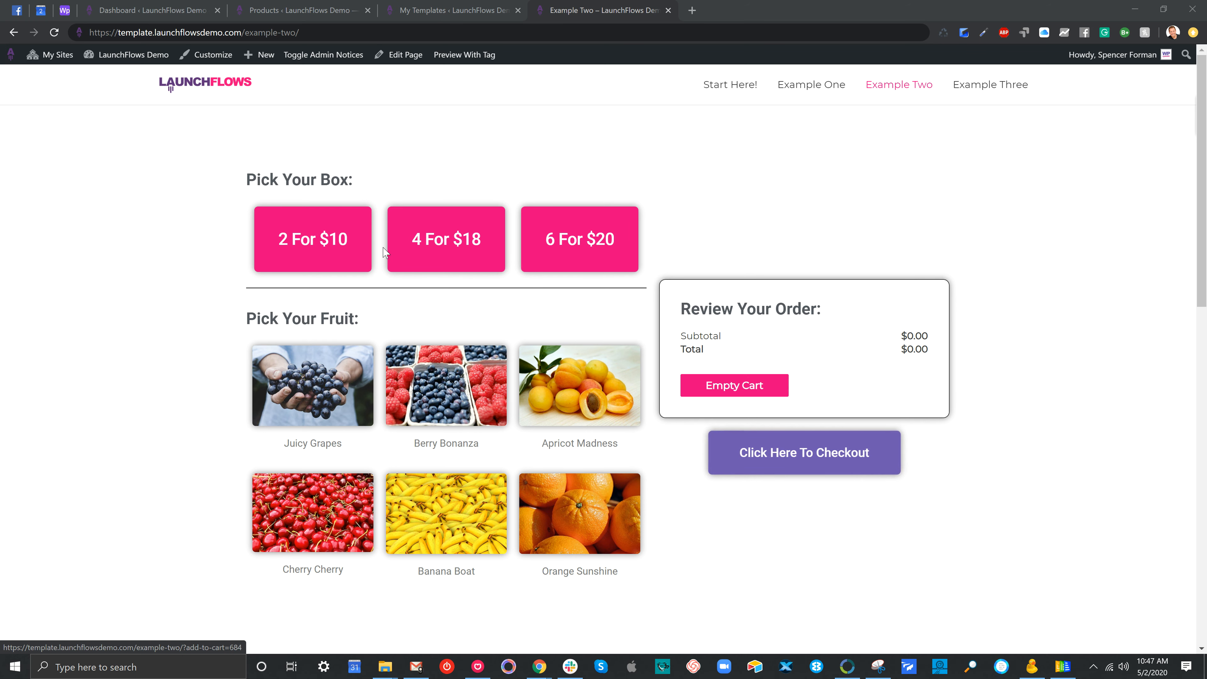
# Step: Try the 6 For $20 box in the order and empty the cart
pyautogui.click(552, 246)
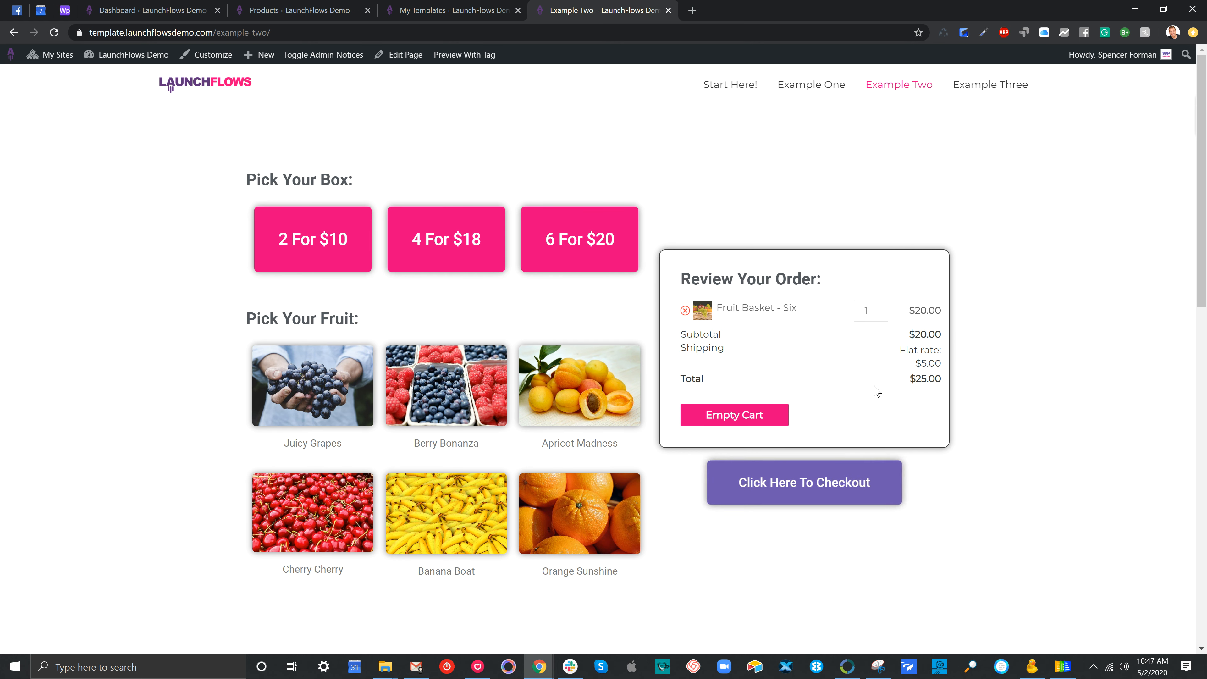
pyautogui.click(743, 419)
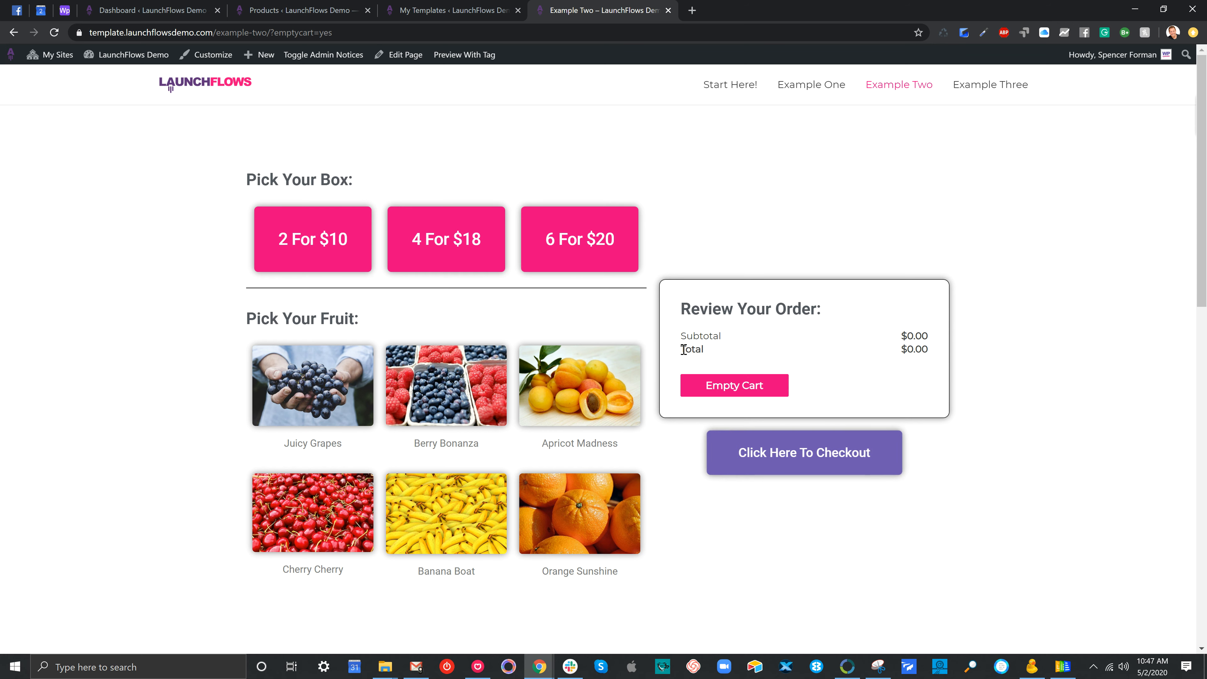
# Step: Order the 4 For $18 box and fill it with Juicy Grapes, Banana Boat, Apricot Madness and Orange Sunshine
pyautogui.click(472, 256)
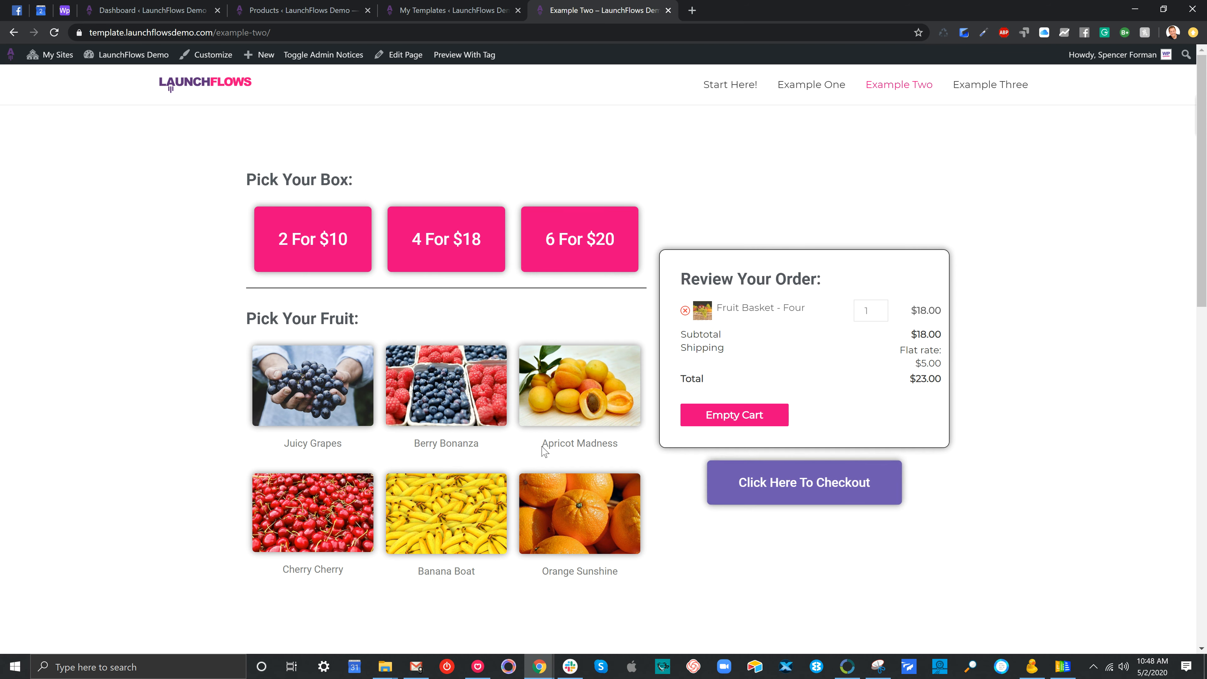
pyautogui.click(332, 381)
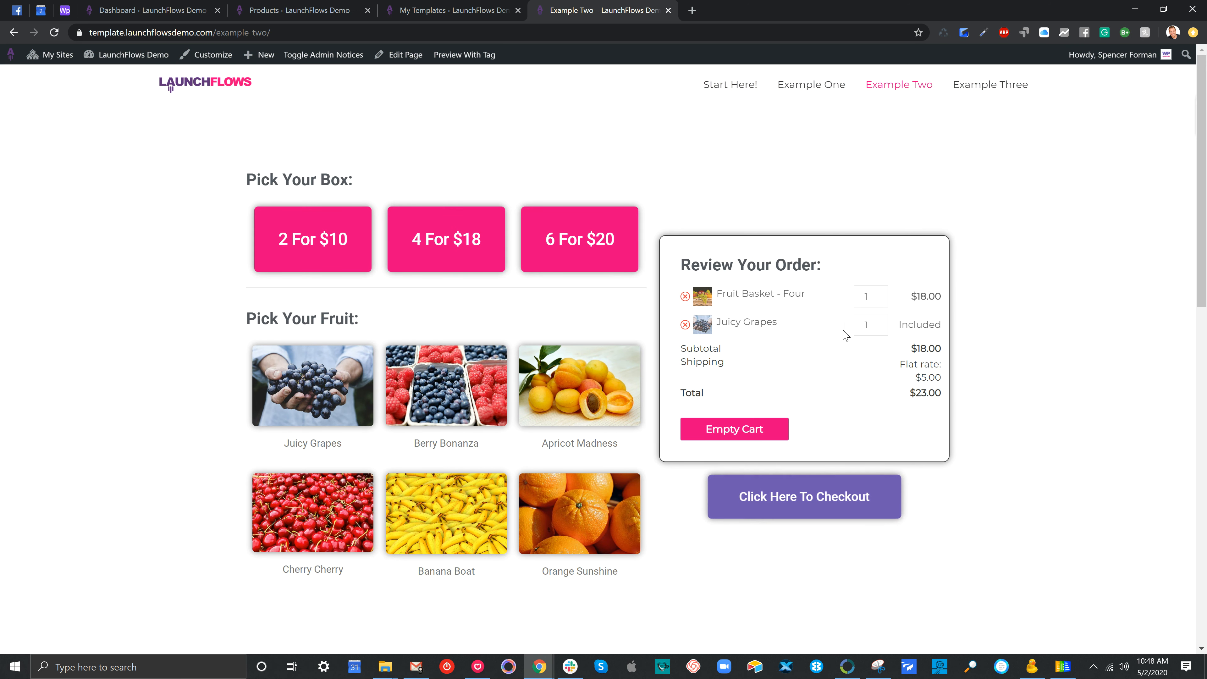
pyautogui.moveTo(902, 326); pyautogui.dragTo(939, 321)
pyautogui.click(999, 319)
pyautogui.click(480, 492)
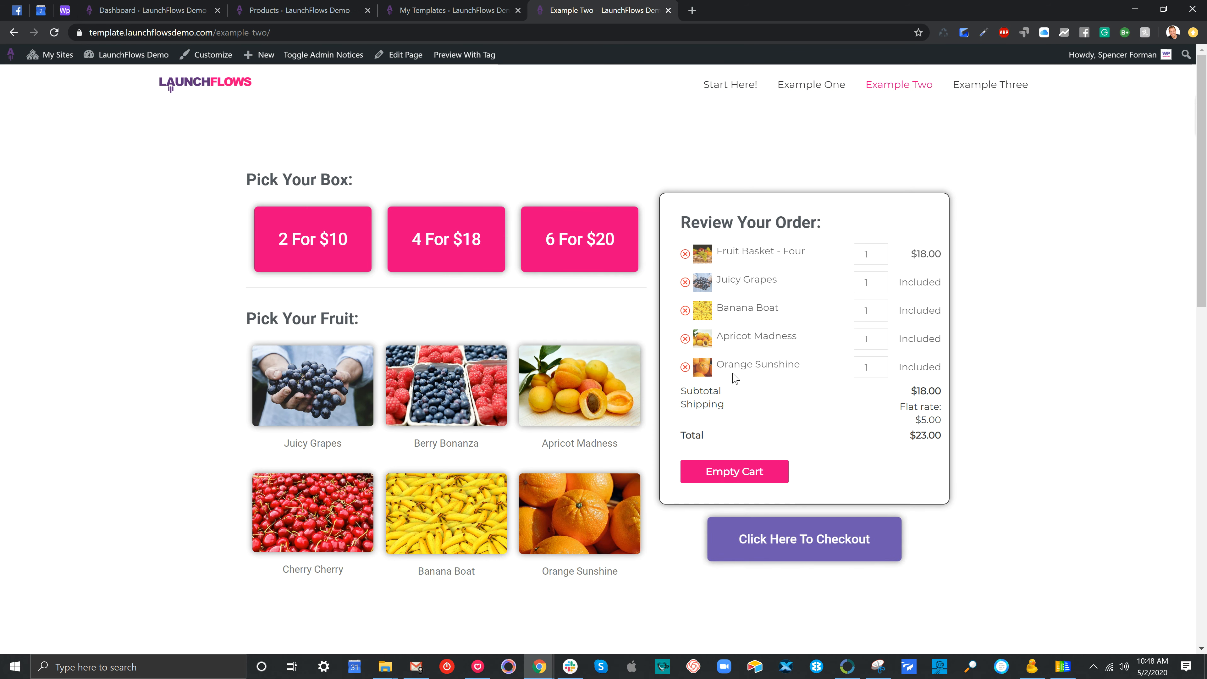
# Step: Remove Orange Sunshine from the order and set the Banana Boat quantity to 2
pyautogui.click(684, 368)
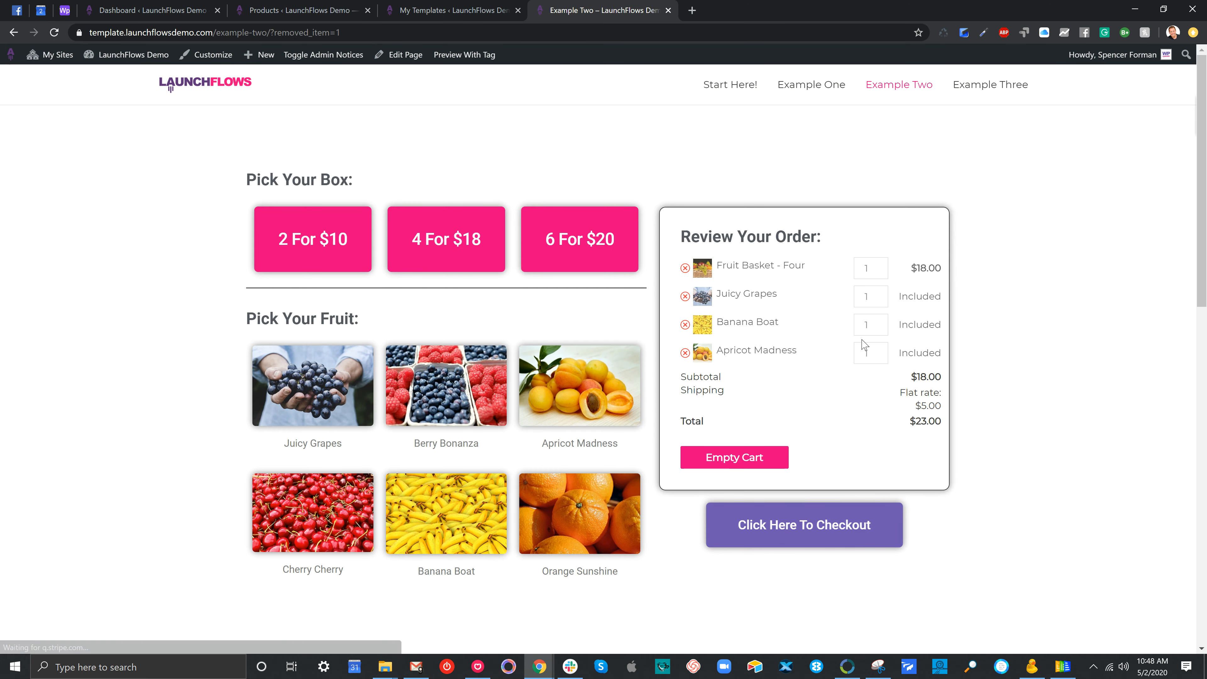
pyautogui.click(879, 319)
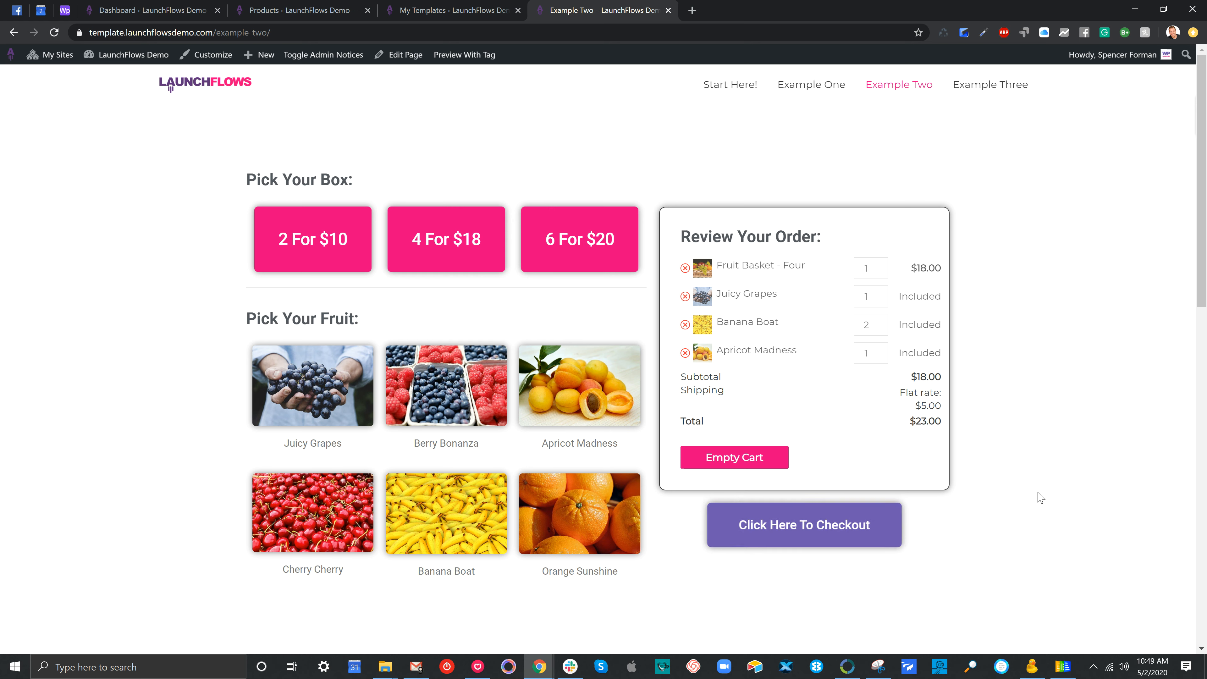
# Step: Proceed to checkout and view the Credit Card (Stripe) payment option before switching back to Cash on delivery
pyautogui.click(832, 544)
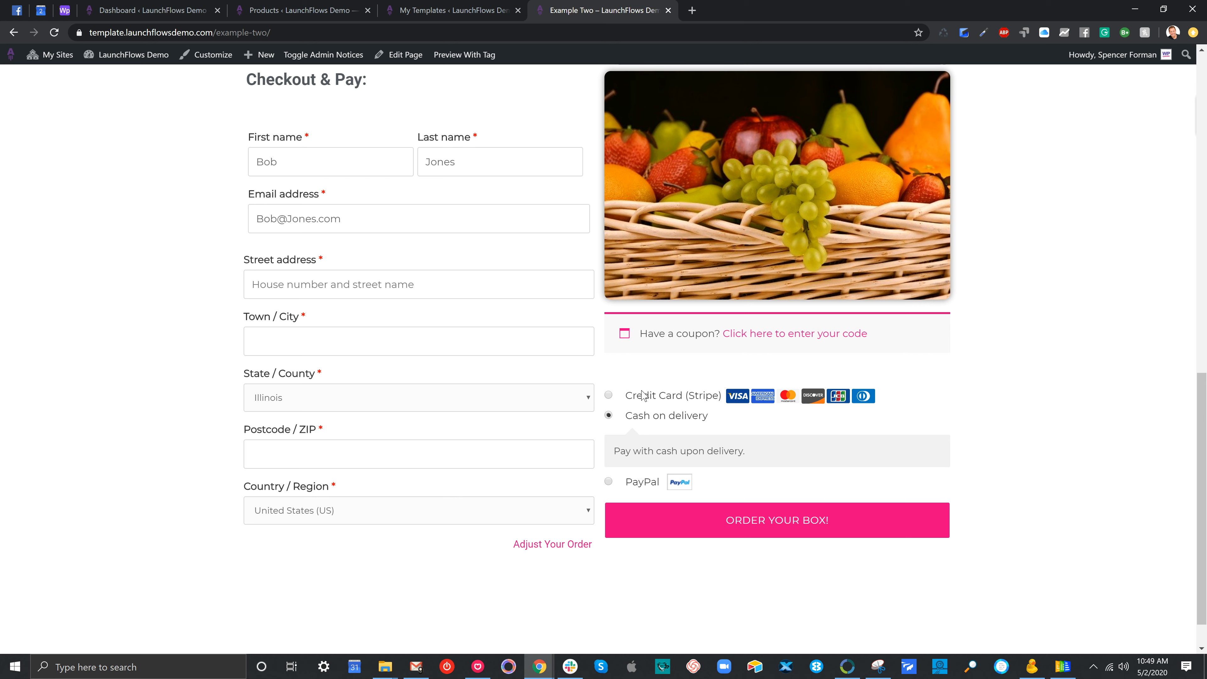
pyautogui.click(608, 395)
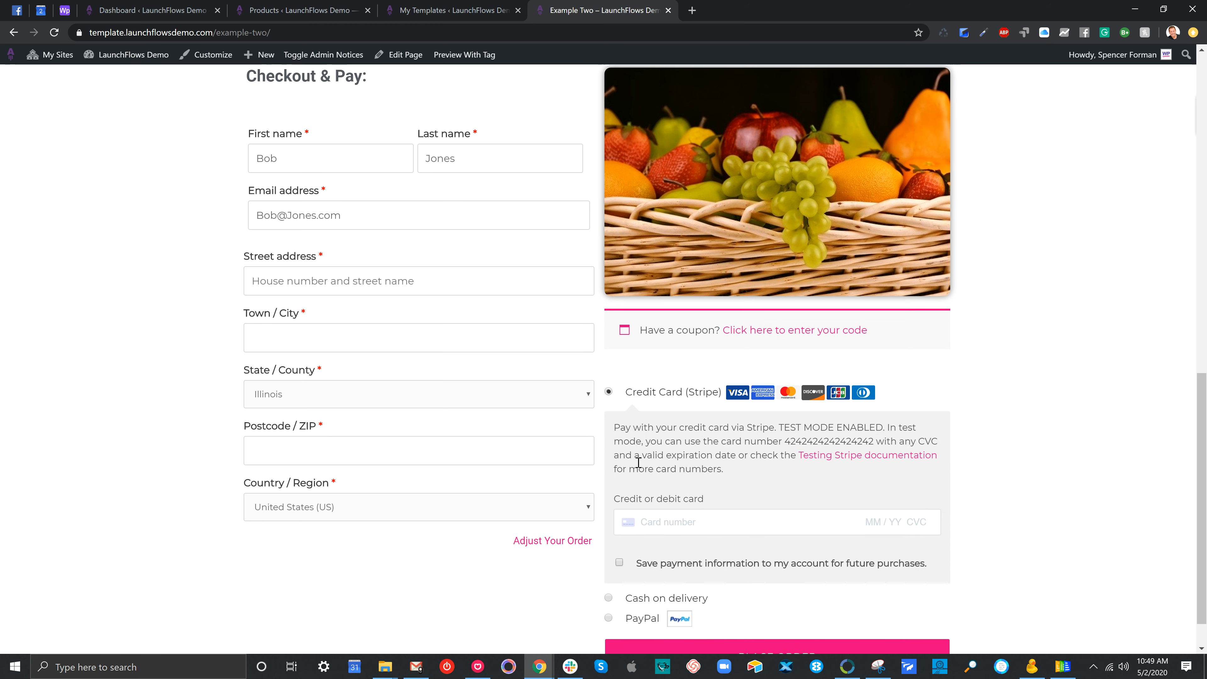
pyautogui.scroll(-1, 631, 480)
pyautogui.click(608, 552)
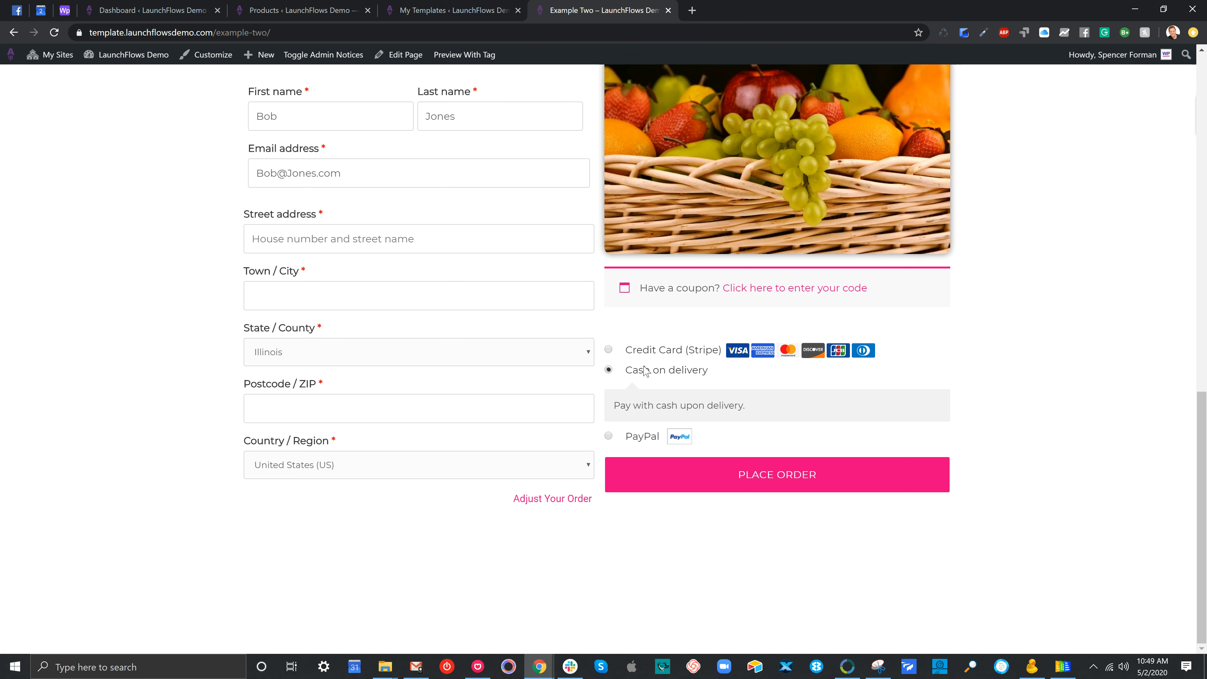
# Step: Go from checkout back to the order review and return, checking how the coupon code section expands and collapses
pyautogui.click(577, 499)
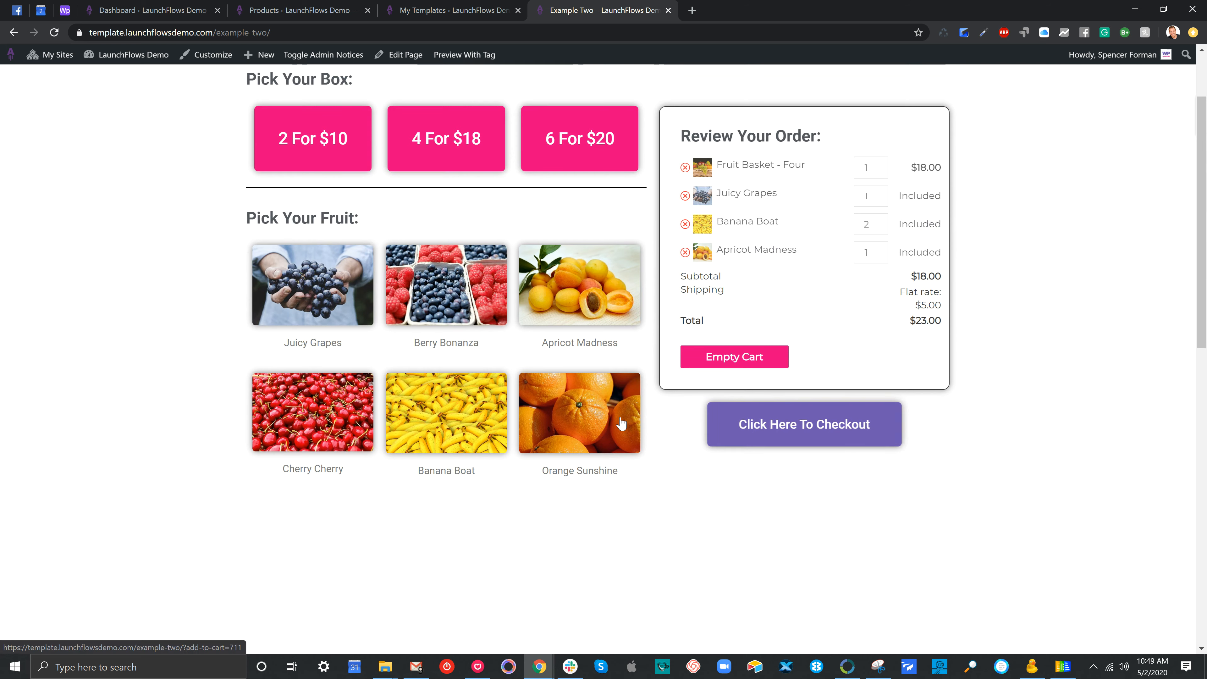
pyautogui.click(799, 424)
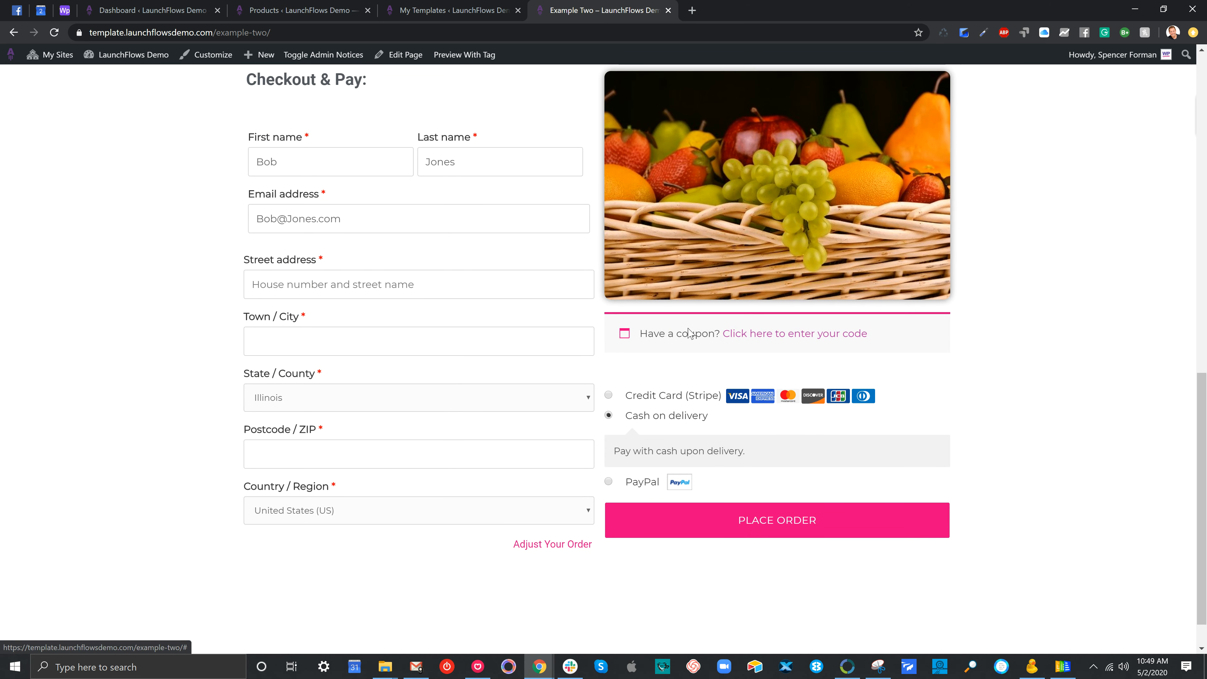
pyautogui.click(766, 334)
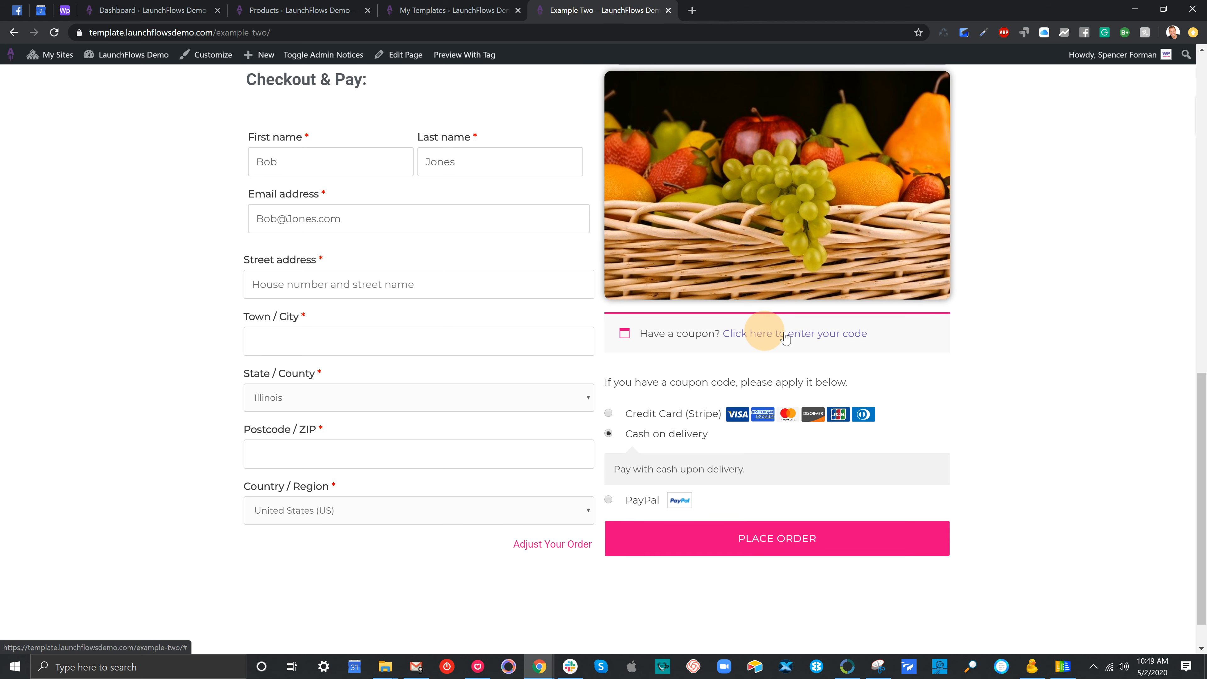
pyautogui.click(835, 334)
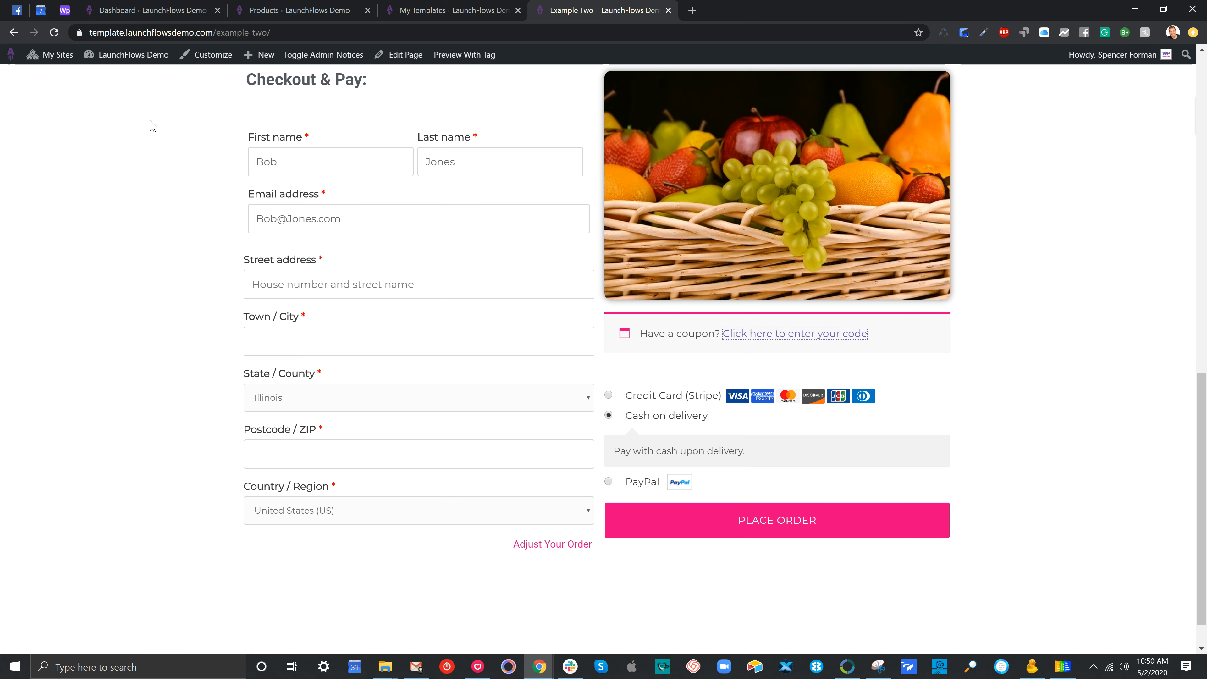
# Step: Switch to the store's product list and open the Fruit Basket – Two product for editing
pyautogui.click(304, 10)
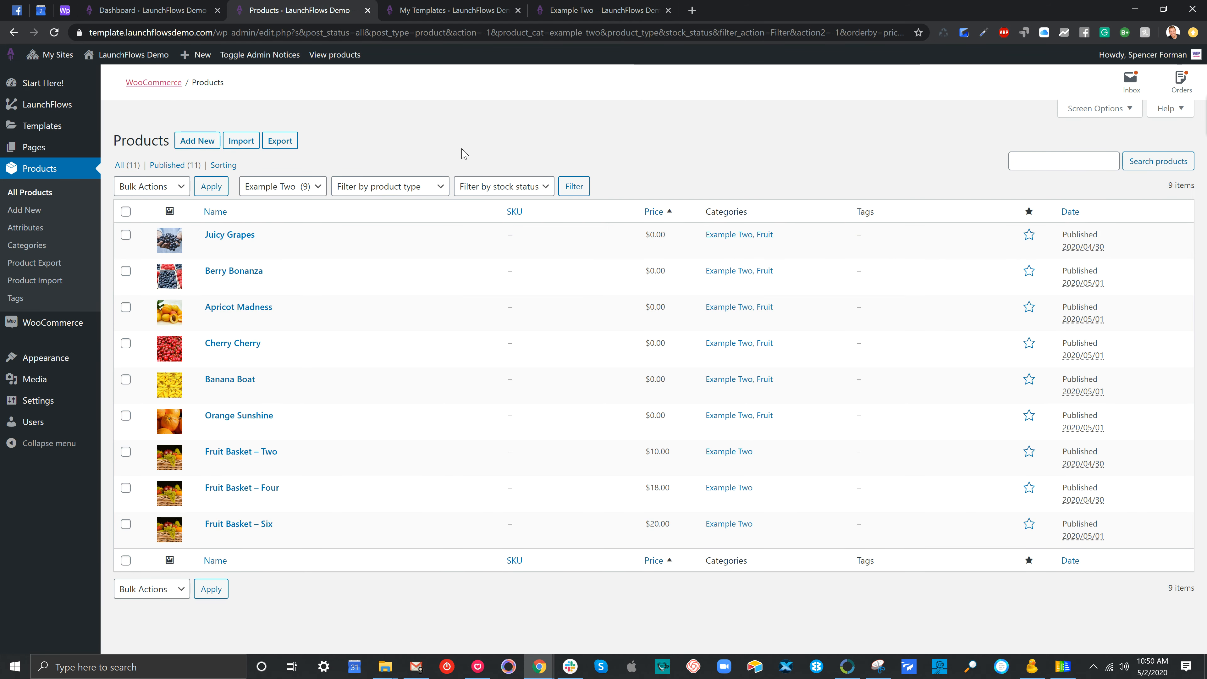
pyautogui.moveTo(280, 286)
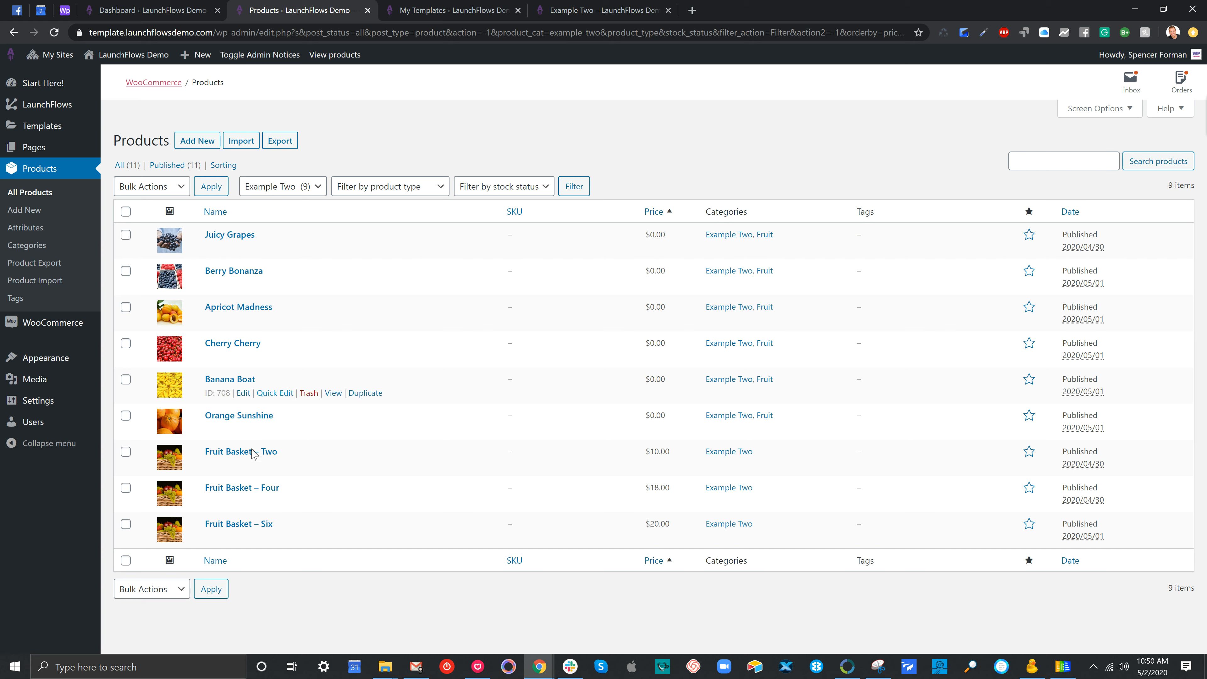
pyautogui.moveTo(246, 455)
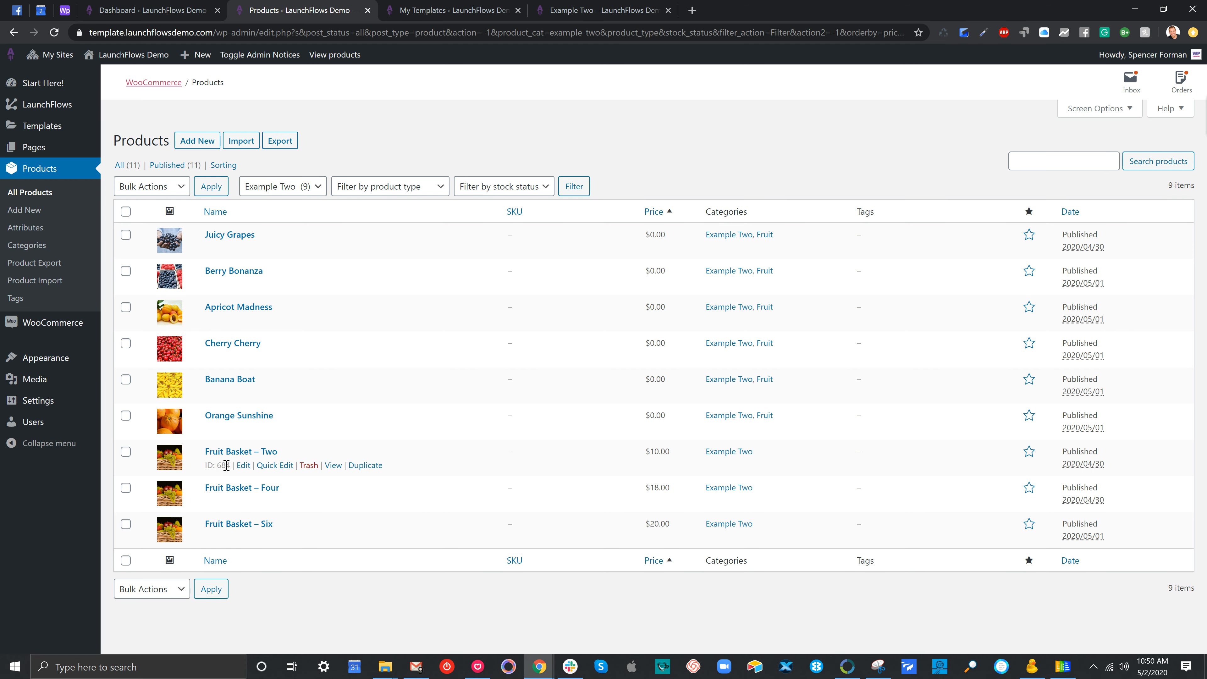
pyautogui.click(228, 452)
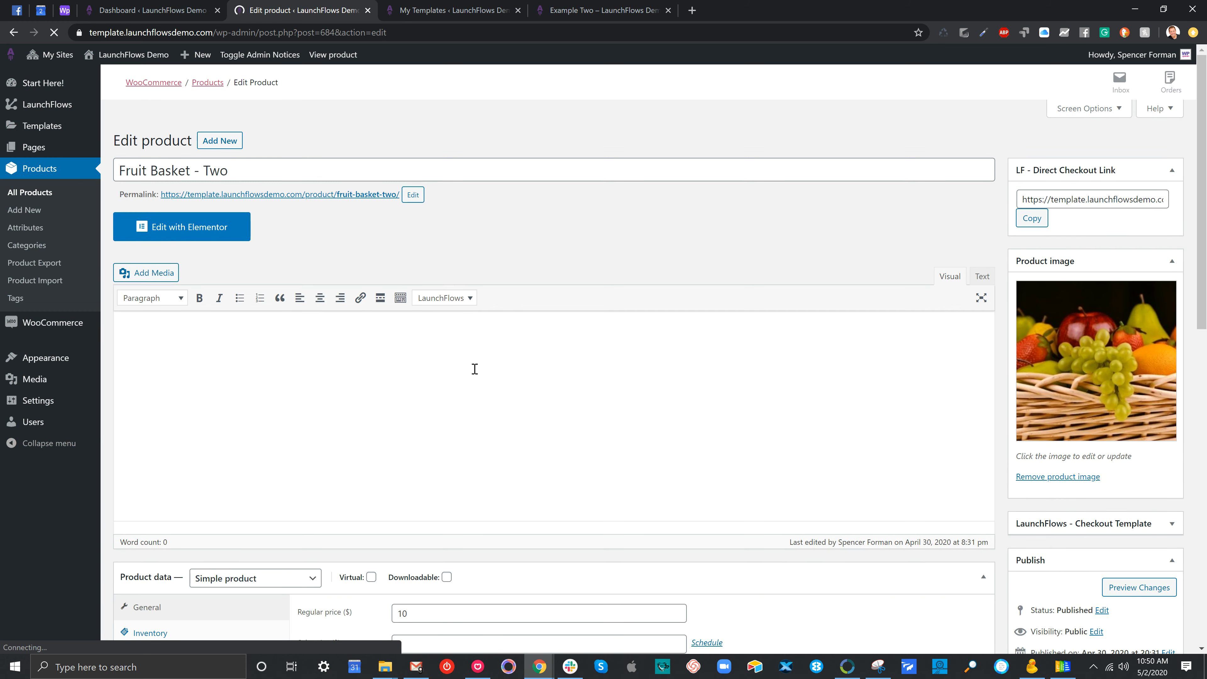
# Step: Examine the general product data of Fruit Basket - Two, including the Virtual and Downloadable options and the regular price
pyautogui.scroll(-4, 1101, 354)
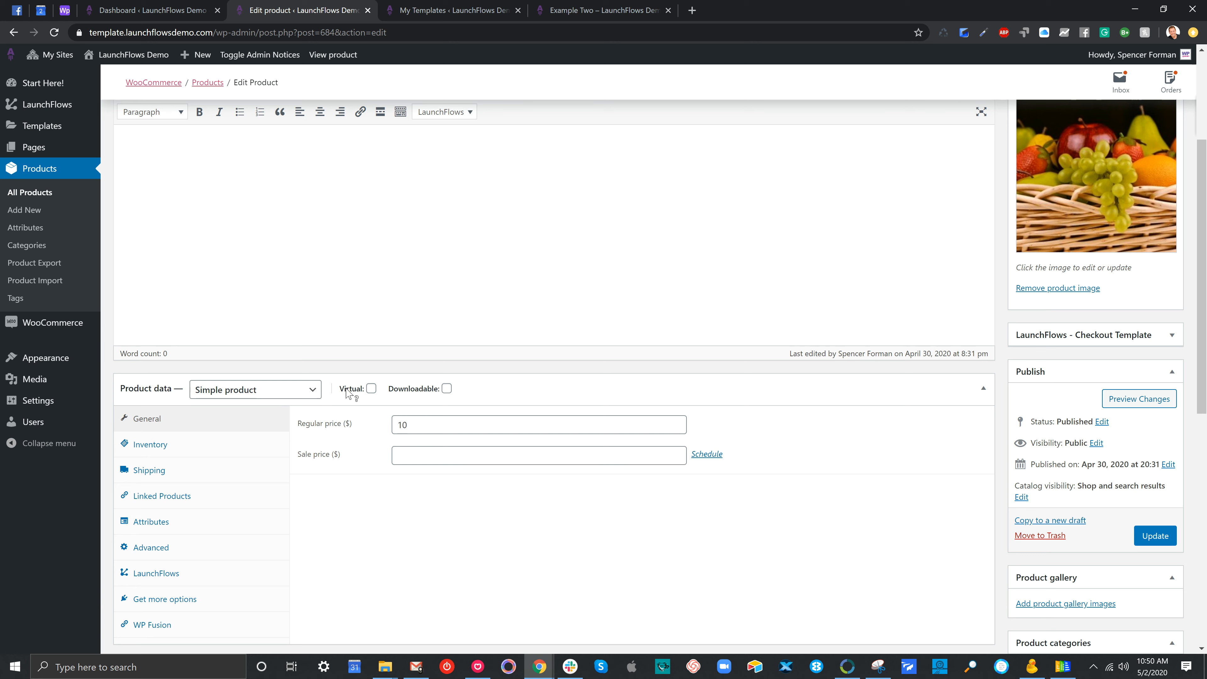
pyautogui.moveTo(353, 391)
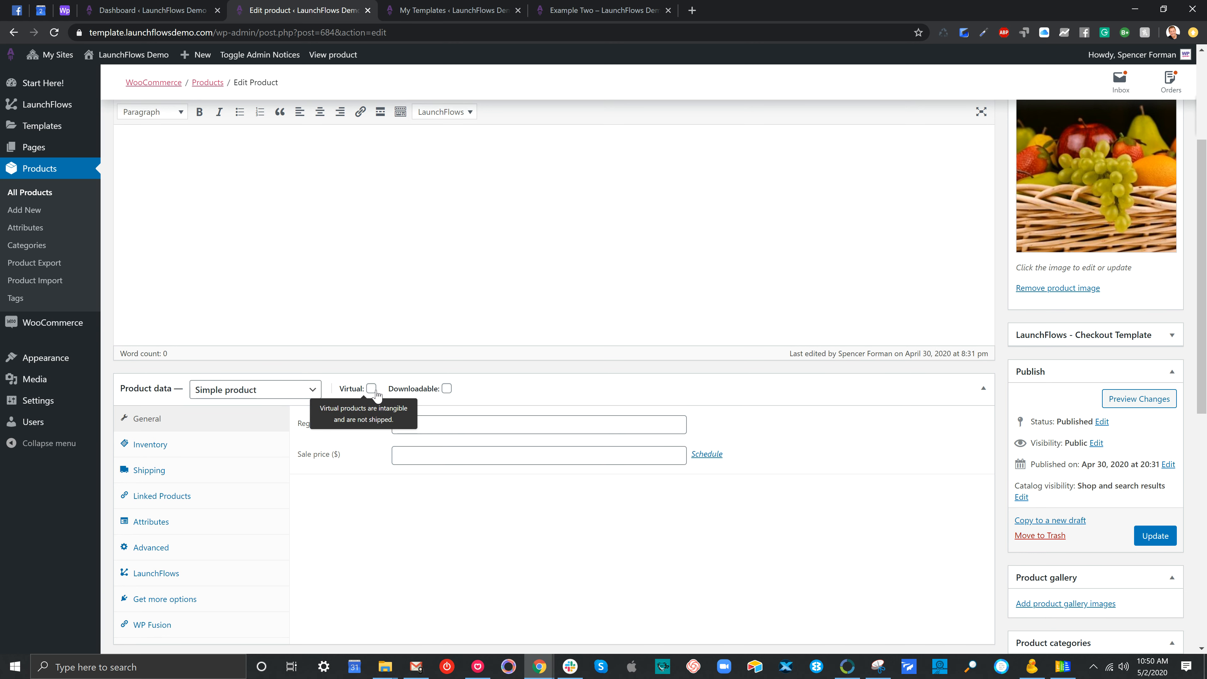
pyautogui.moveTo(421, 392)
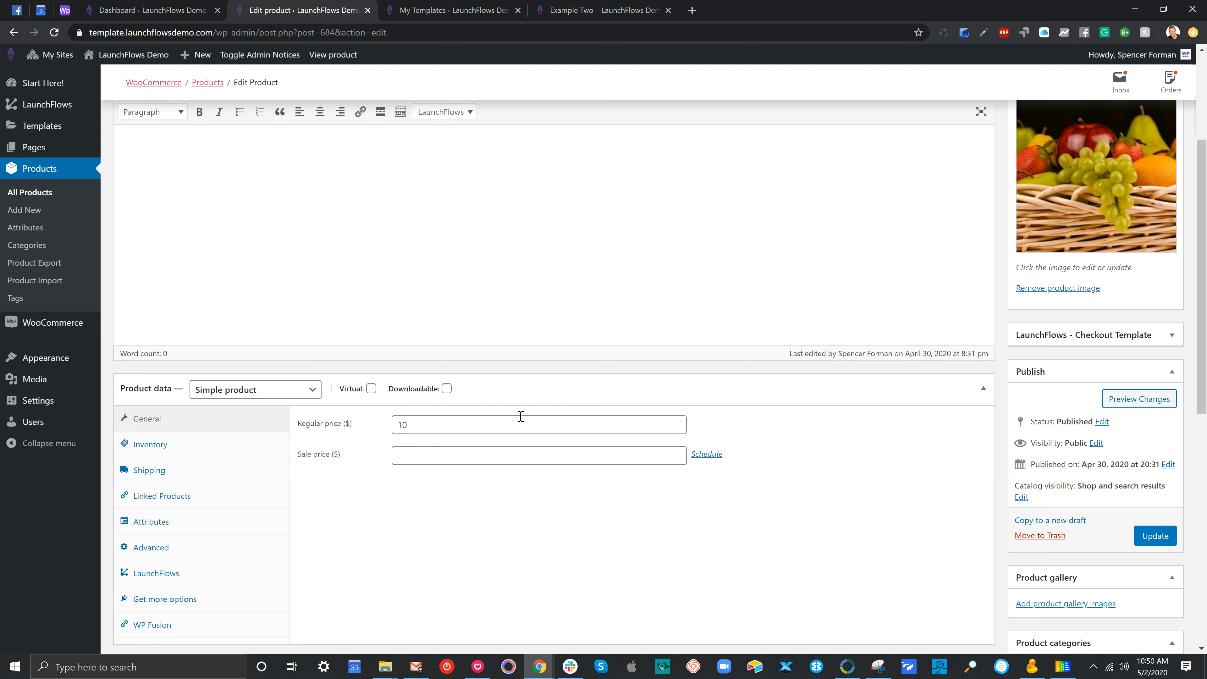
pyautogui.click(445, 423)
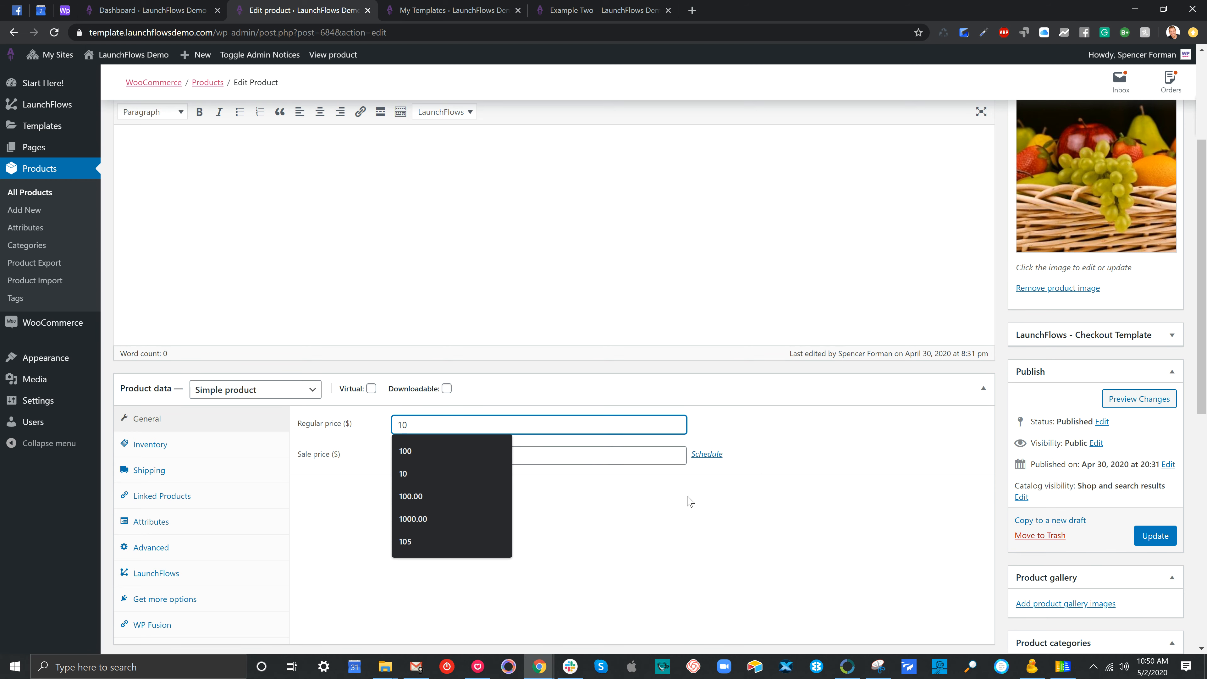
pyautogui.click(829, 530)
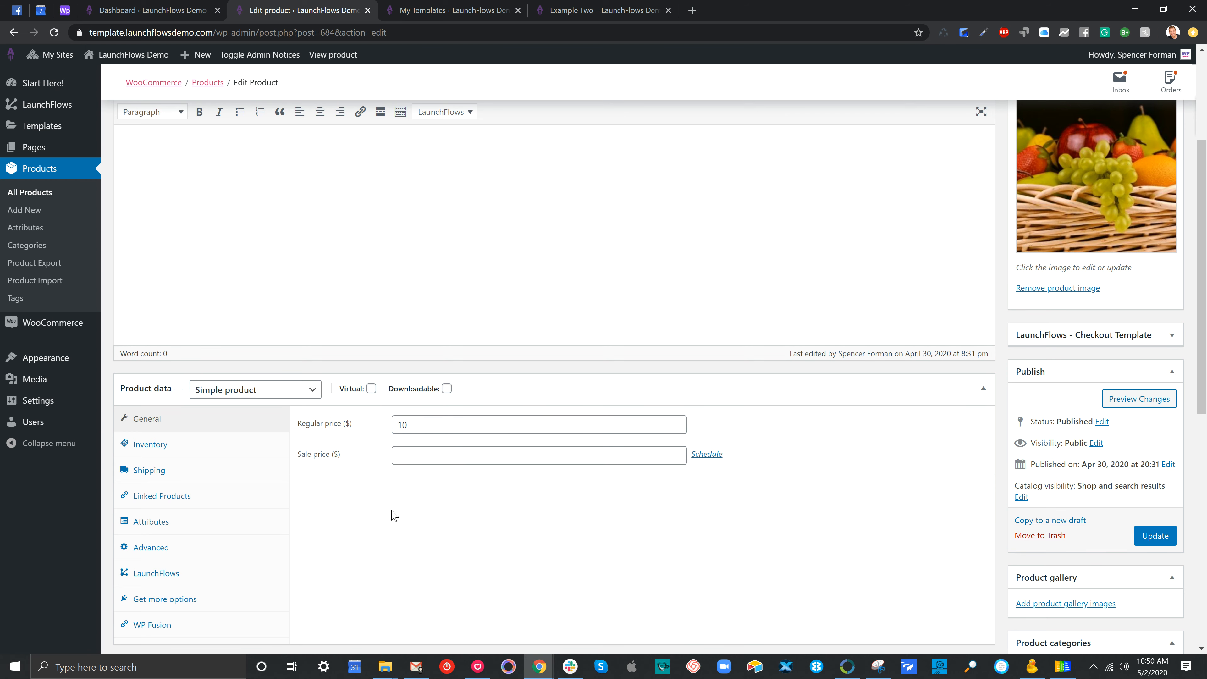
# Step: Show the product's LaunchFlows settings and examine which checkout page is assigned
pyautogui.click(159, 573)
pyautogui.scroll(-2, 480, 434)
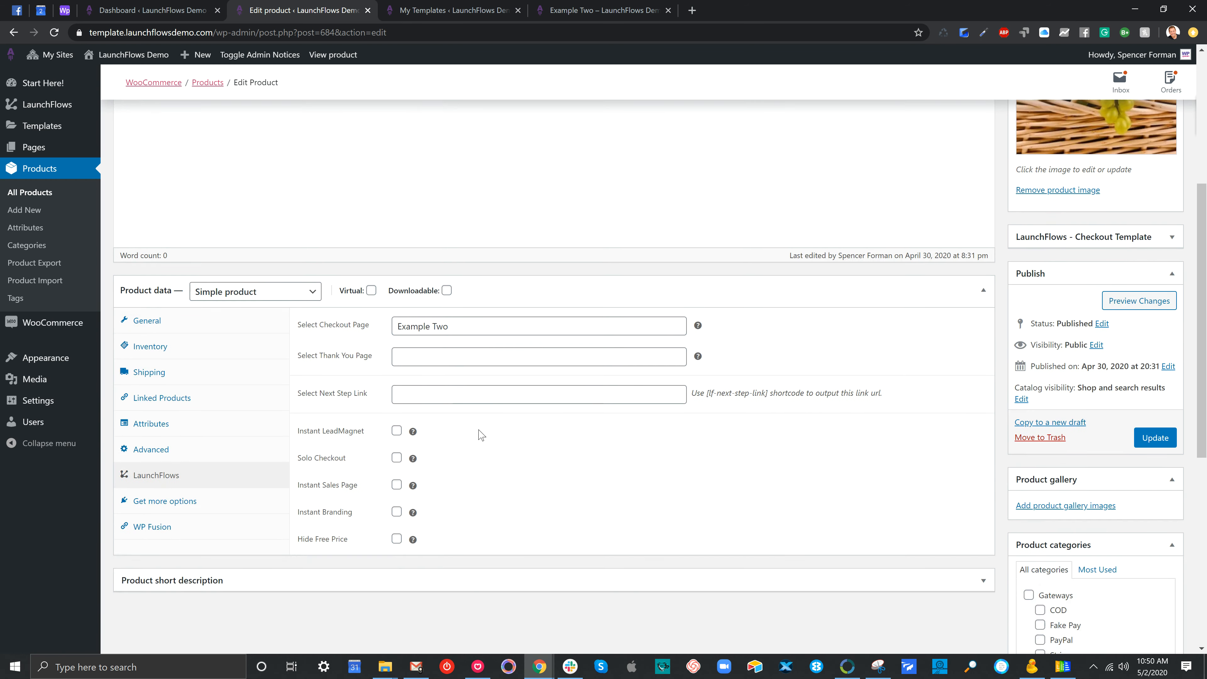
pyautogui.scroll(-1, 477, 447)
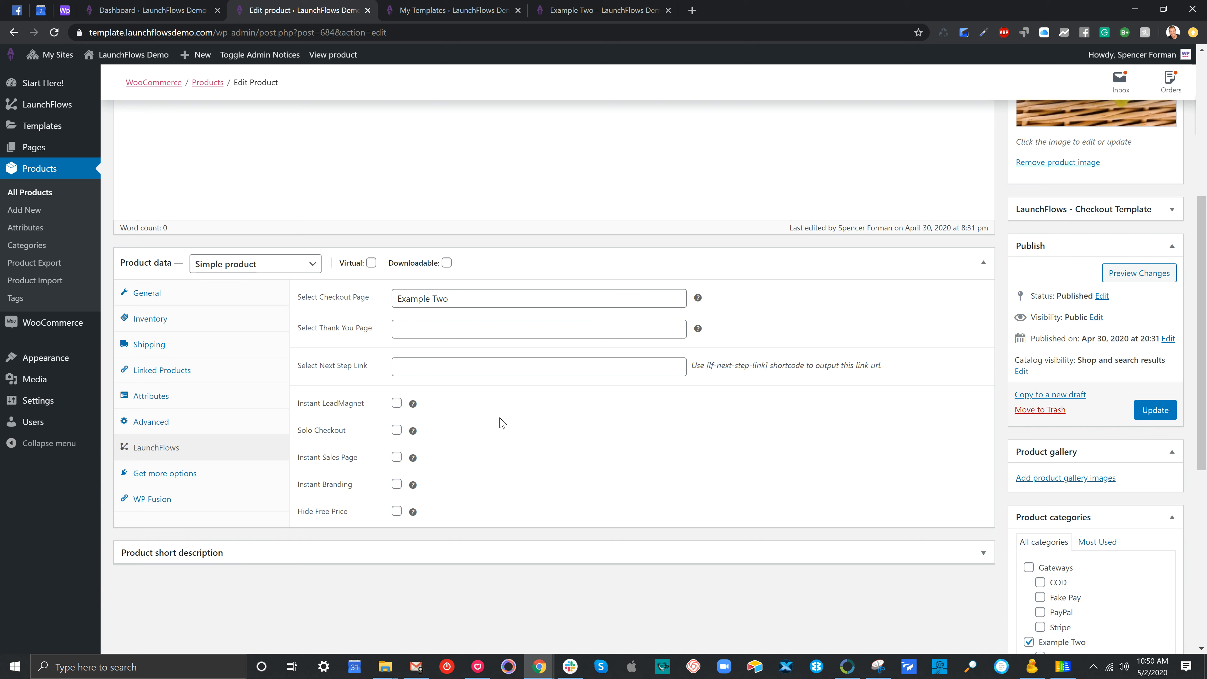
pyautogui.moveTo(370, 298); pyautogui.dragTo(306, 297)
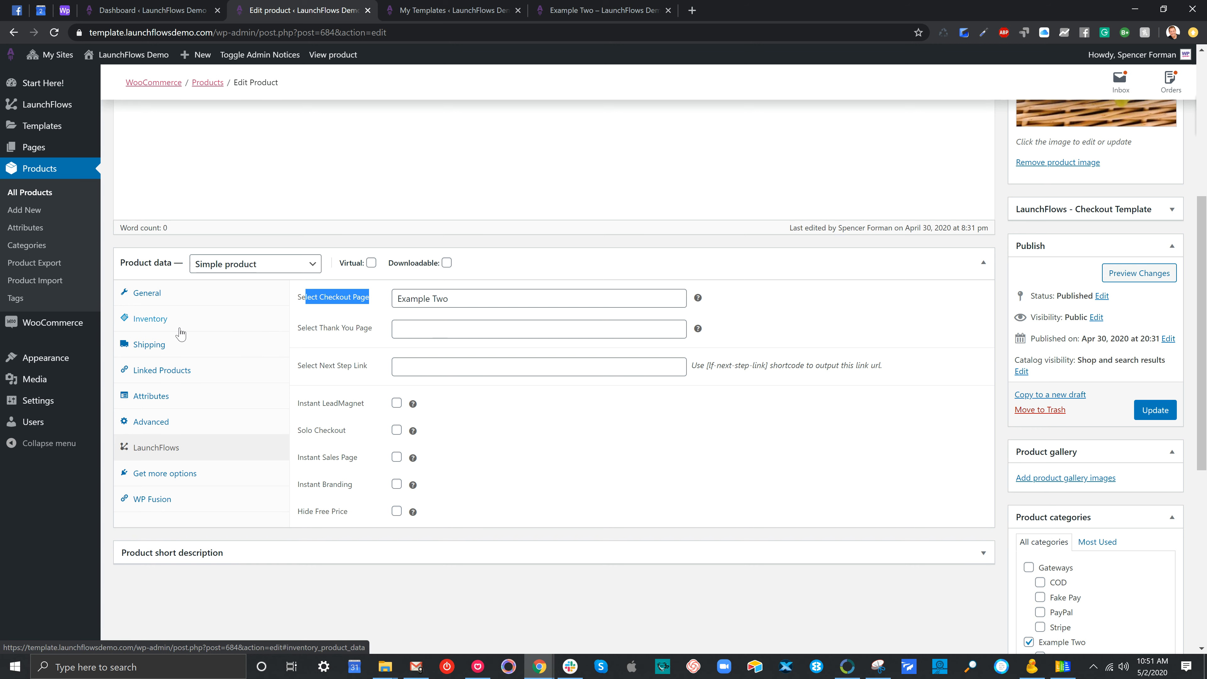
# Step: Open the WooCommerce general settings in a separate browser tab and select Example One Thank You as the LF - Thank You Page
pyautogui.moveTo(97, 334)
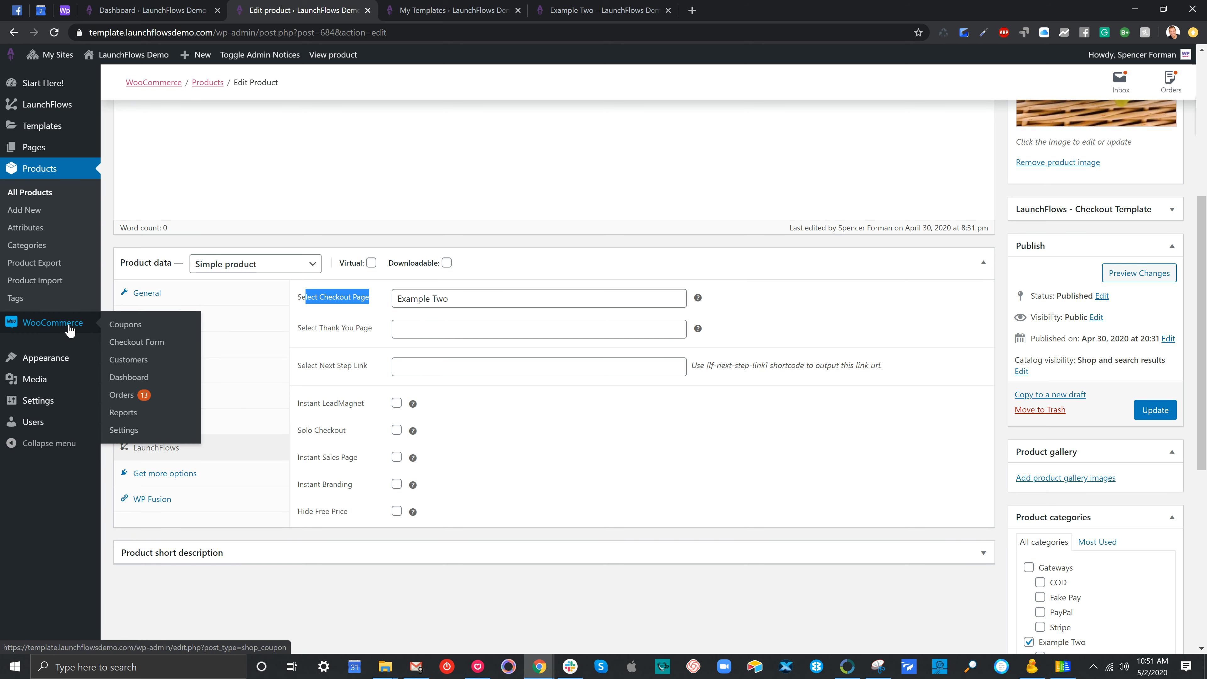
pyautogui.rightClick(114, 430)
pyautogui.click(140, 441)
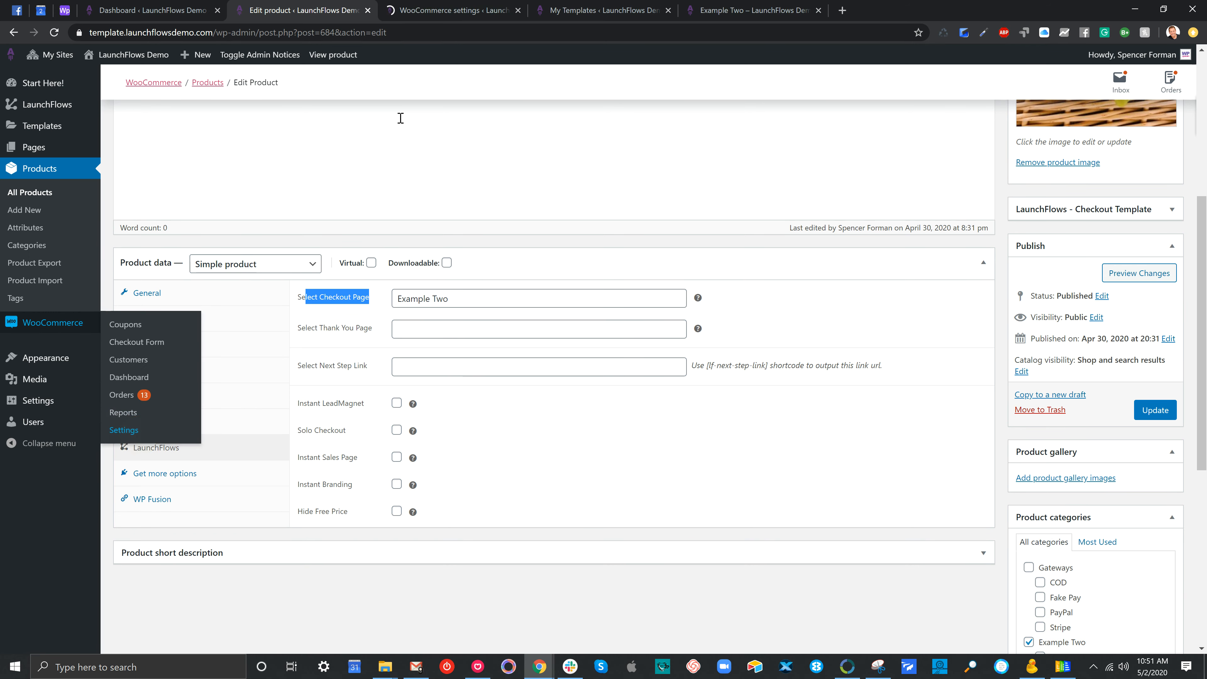
pyautogui.click(470, 10)
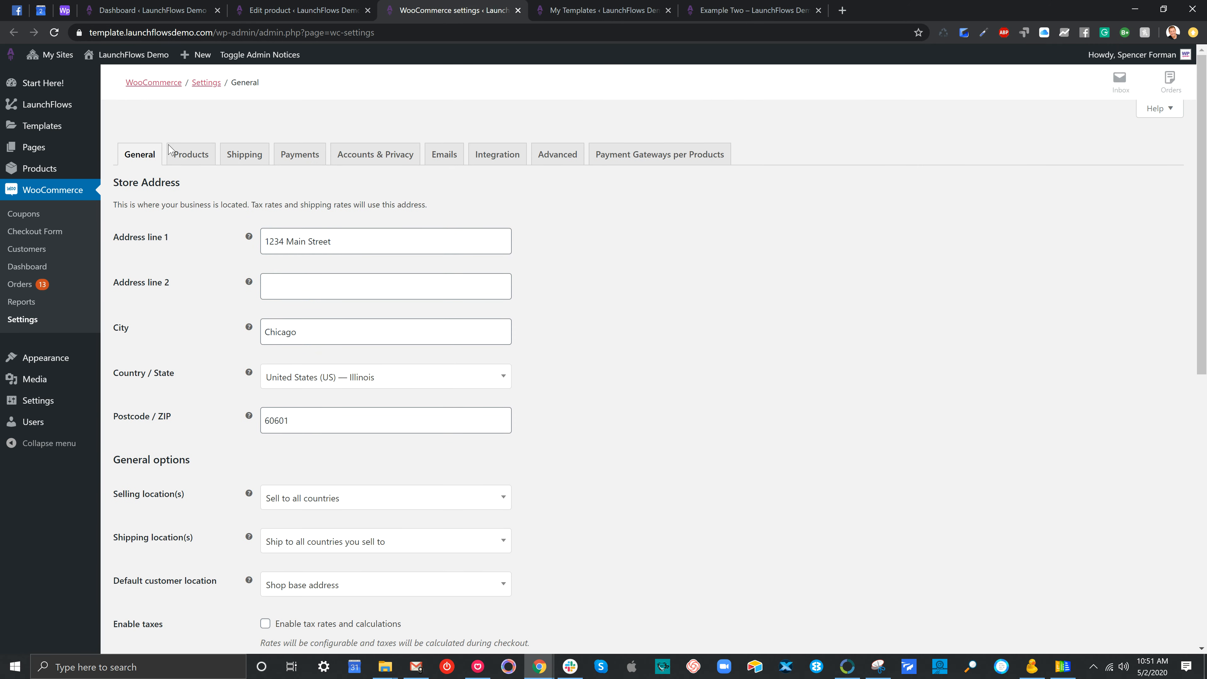
pyautogui.scroll(-5, 221, 299)
pyautogui.moveTo(193, 404); pyautogui.dragTo(124, 406)
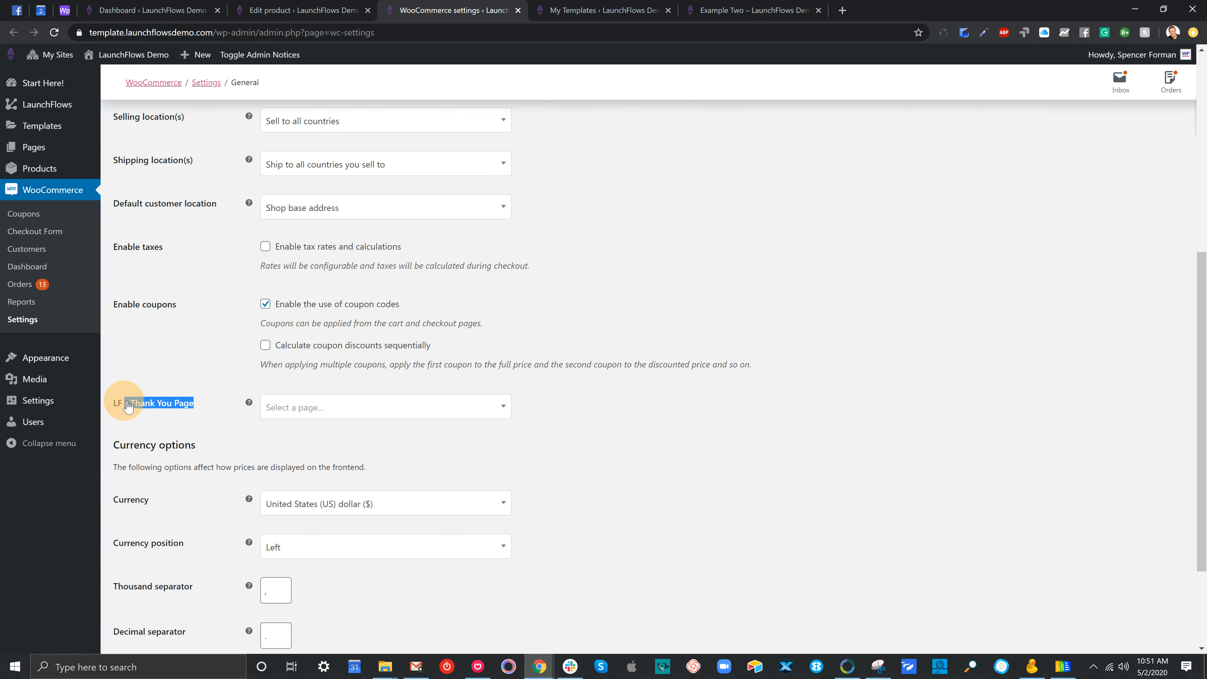
pyautogui.click(327, 414)
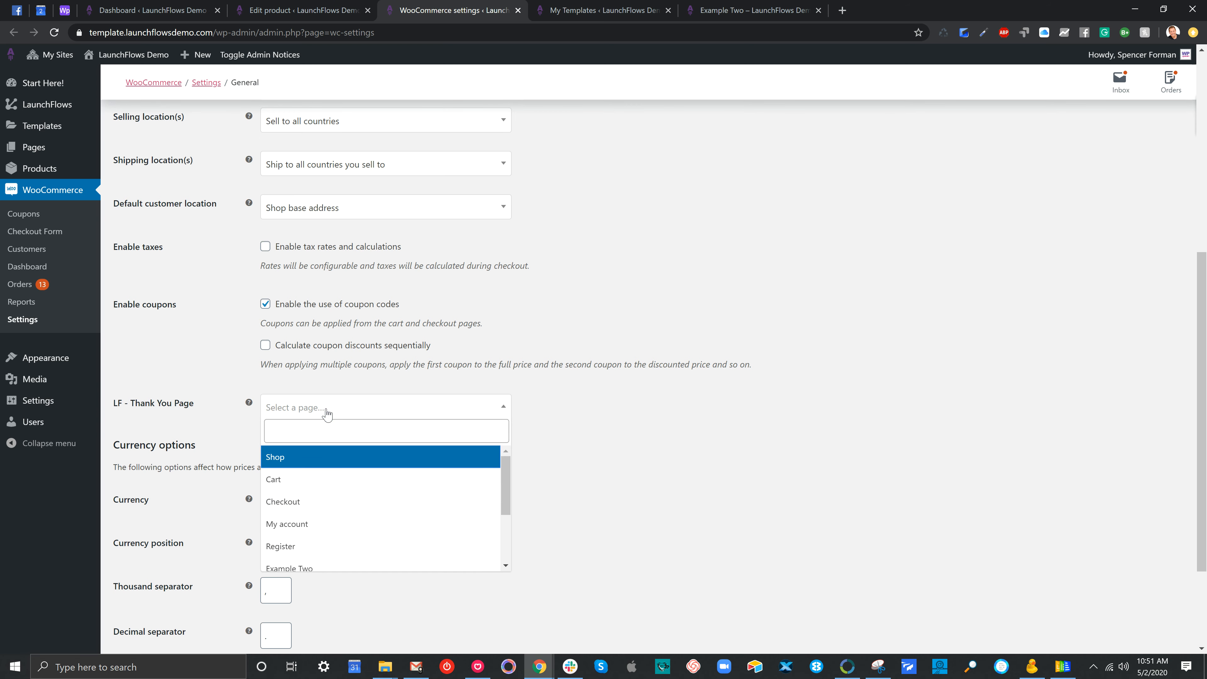
pyautogui.write('thank')
pyautogui.click(331, 463)
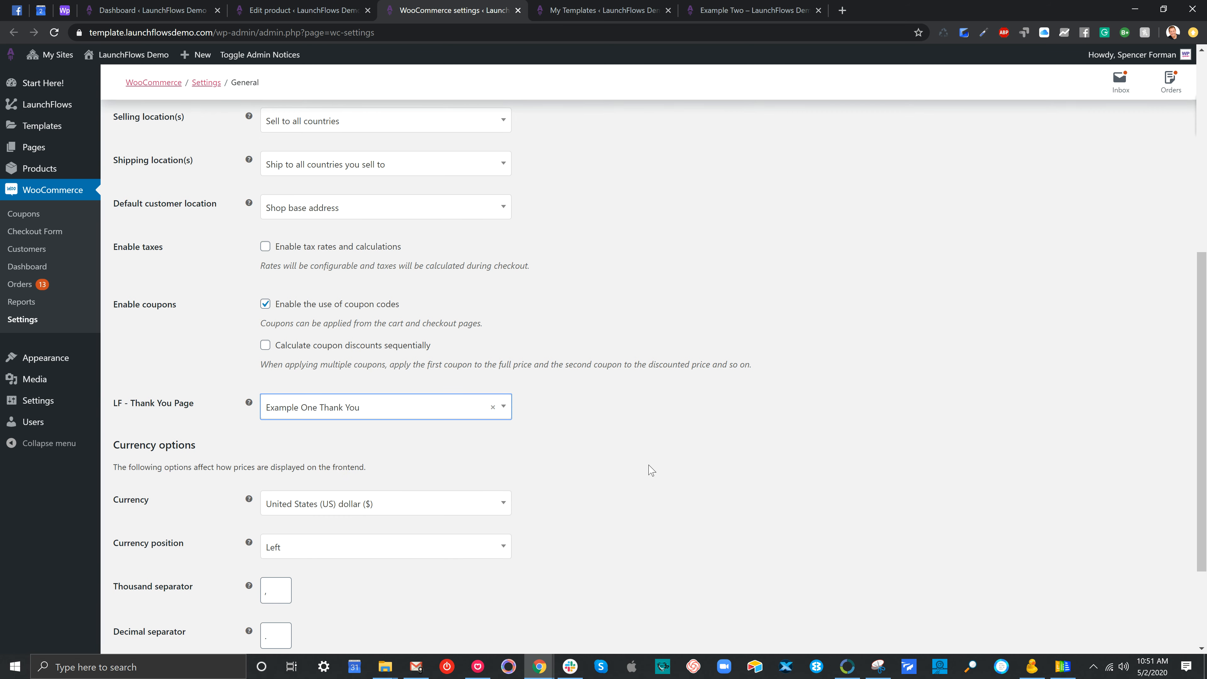
# Step: Return to the Fruit Basket - Two product and examine its Hide Free Price option and assigned product categories
pyautogui.click(334, 9)
pyautogui.click(296, 587)
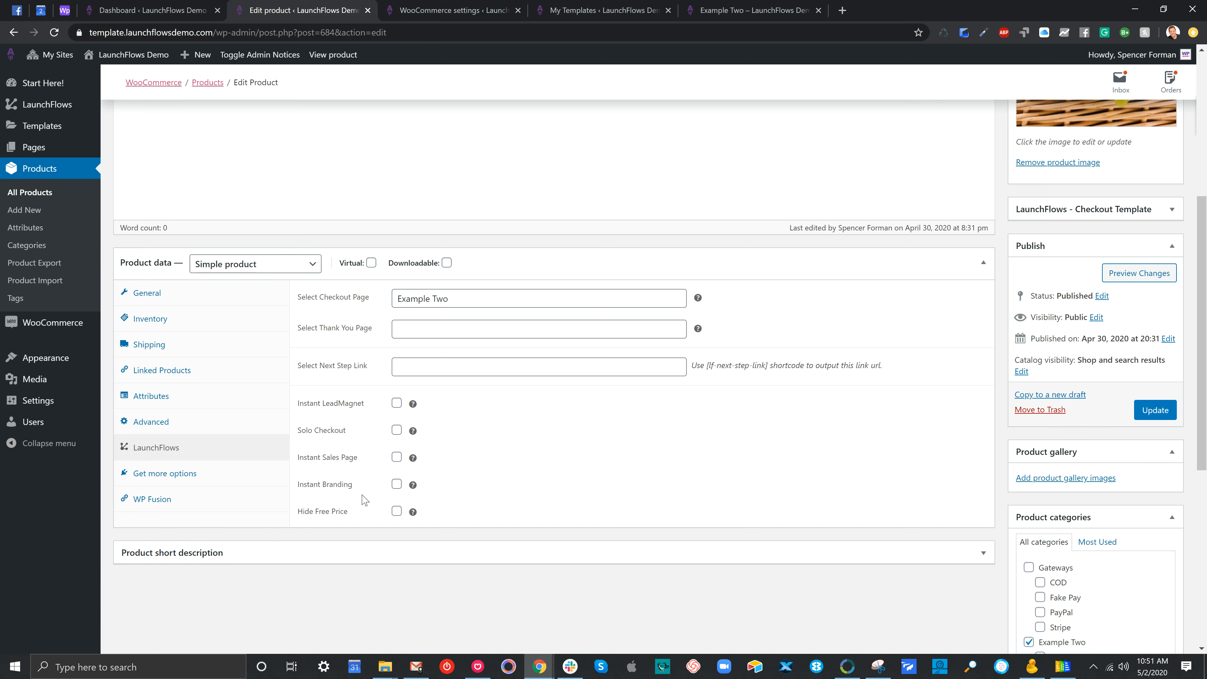
pyautogui.moveTo(349, 517); pyautogui.dragTo(300, 518)
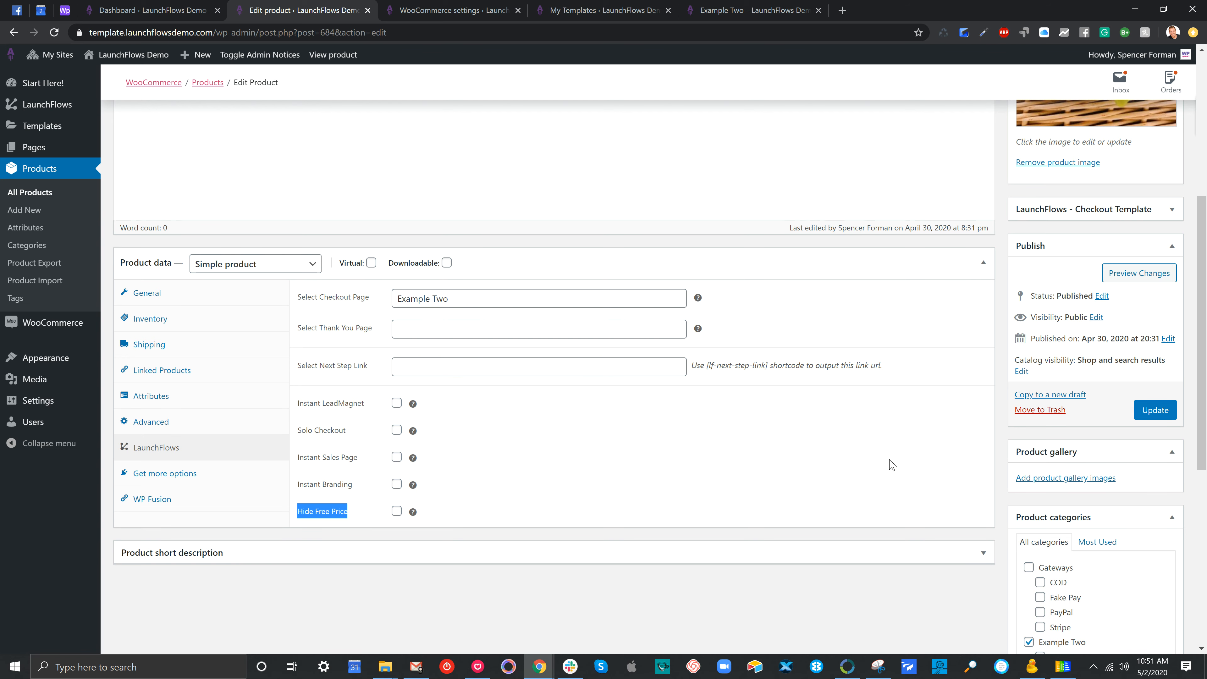
pyautogui.scroll(-4, 1007, 461)
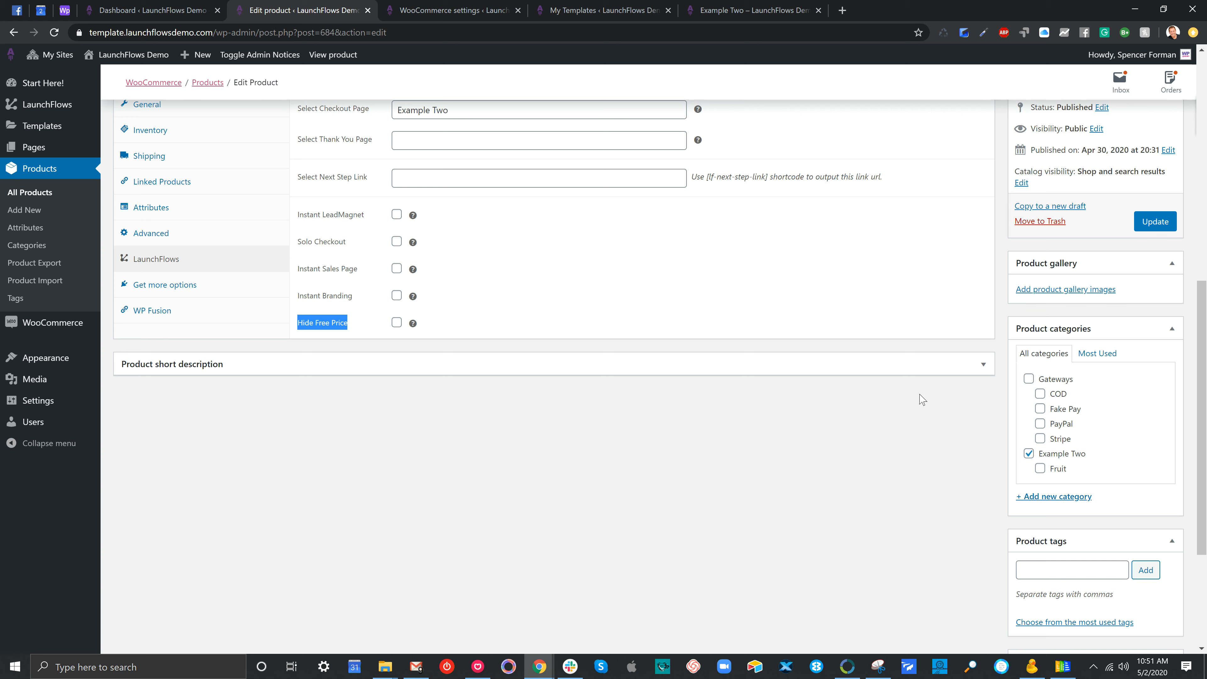
# Step: Open the Orange Sunshine product for editing from the list of all products and show its product data
pyautogui.click(1156, 224)
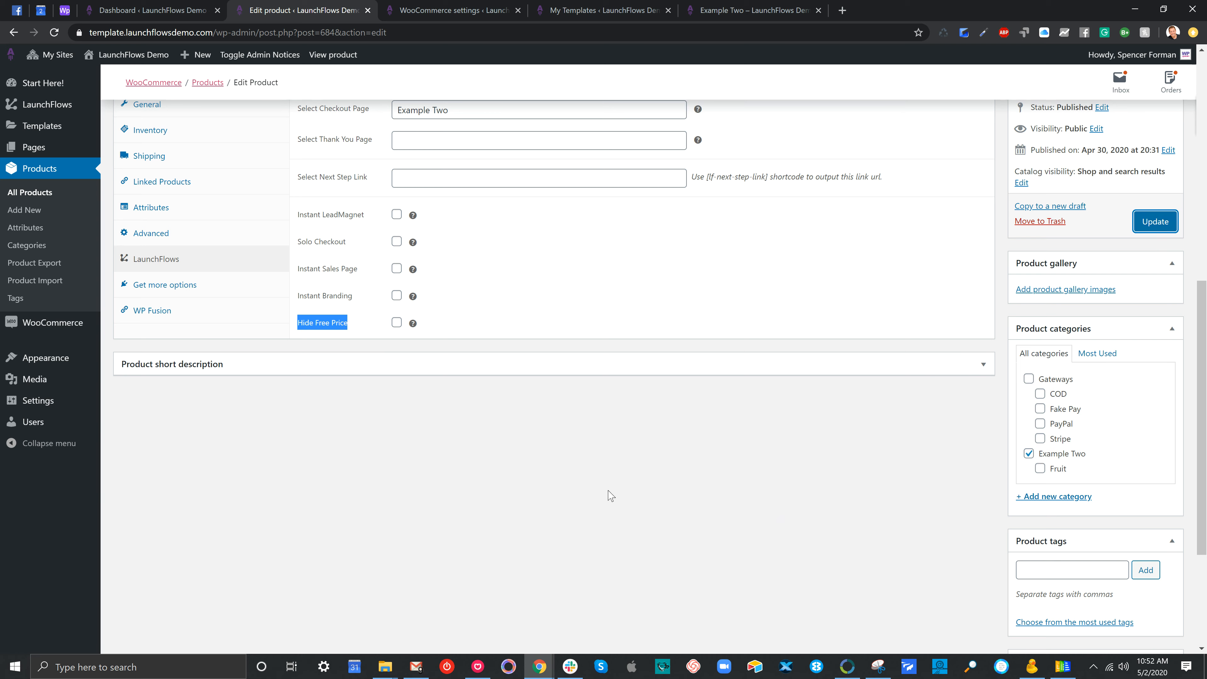
pyautogui.click(47, 192)
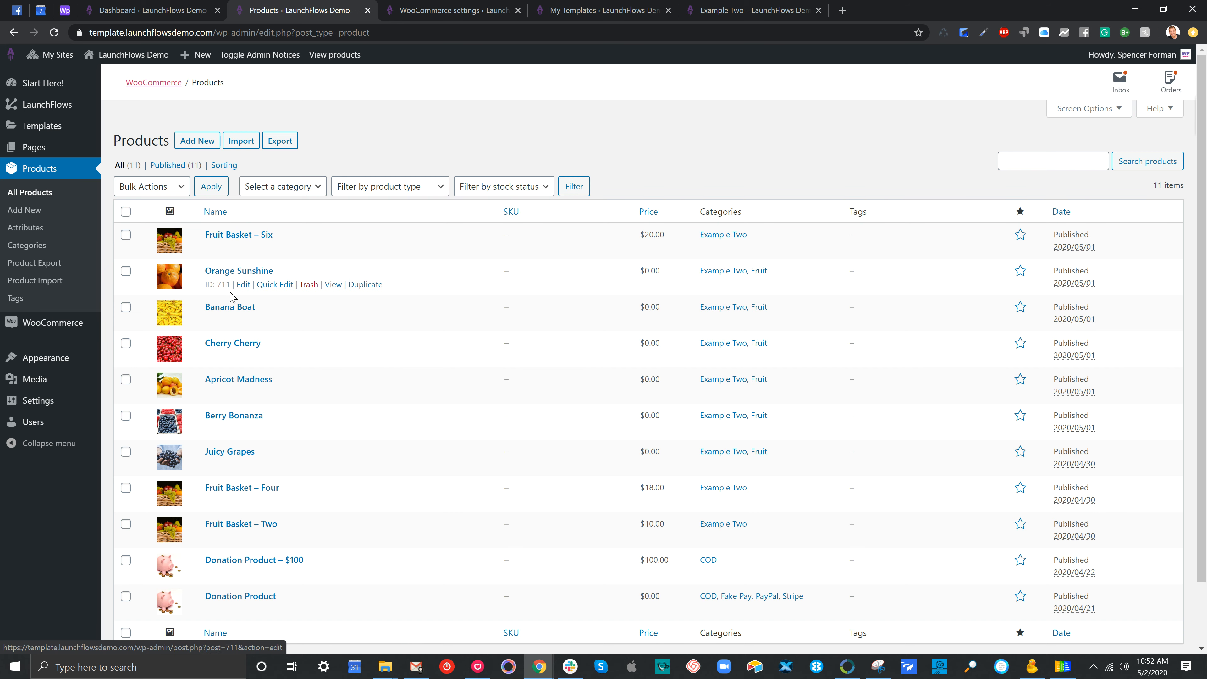
pyautogui.click(243, 284)
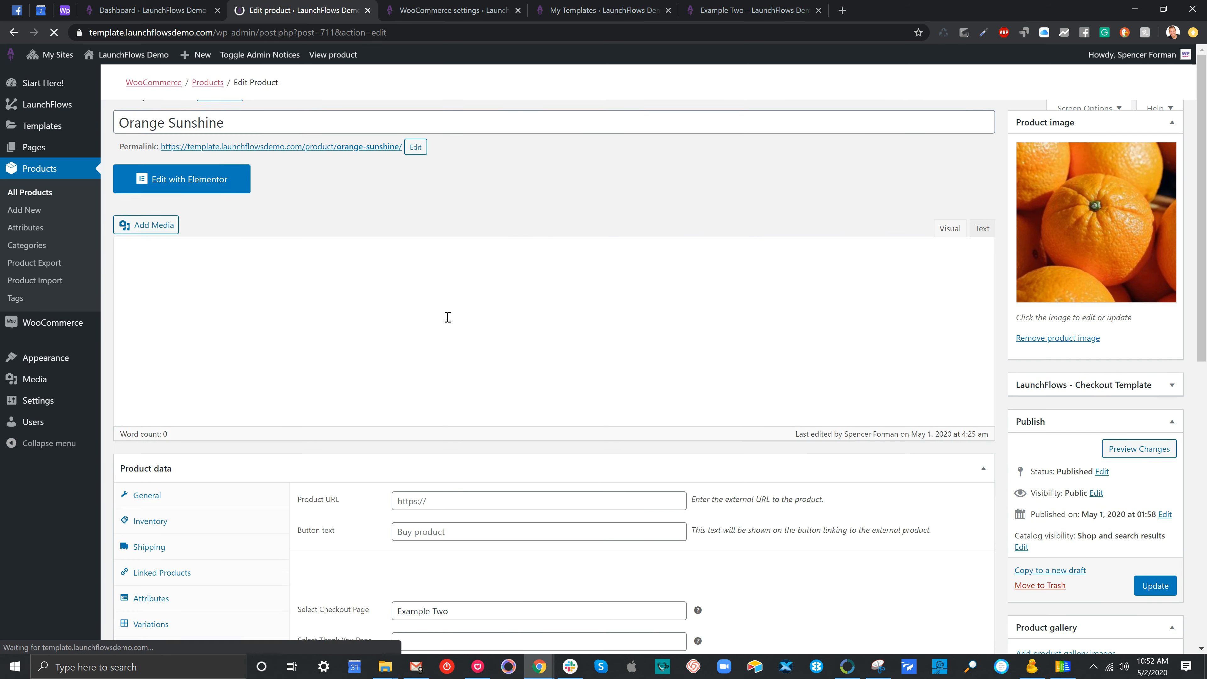
pyautogui.scroll(-5, 623, 408)
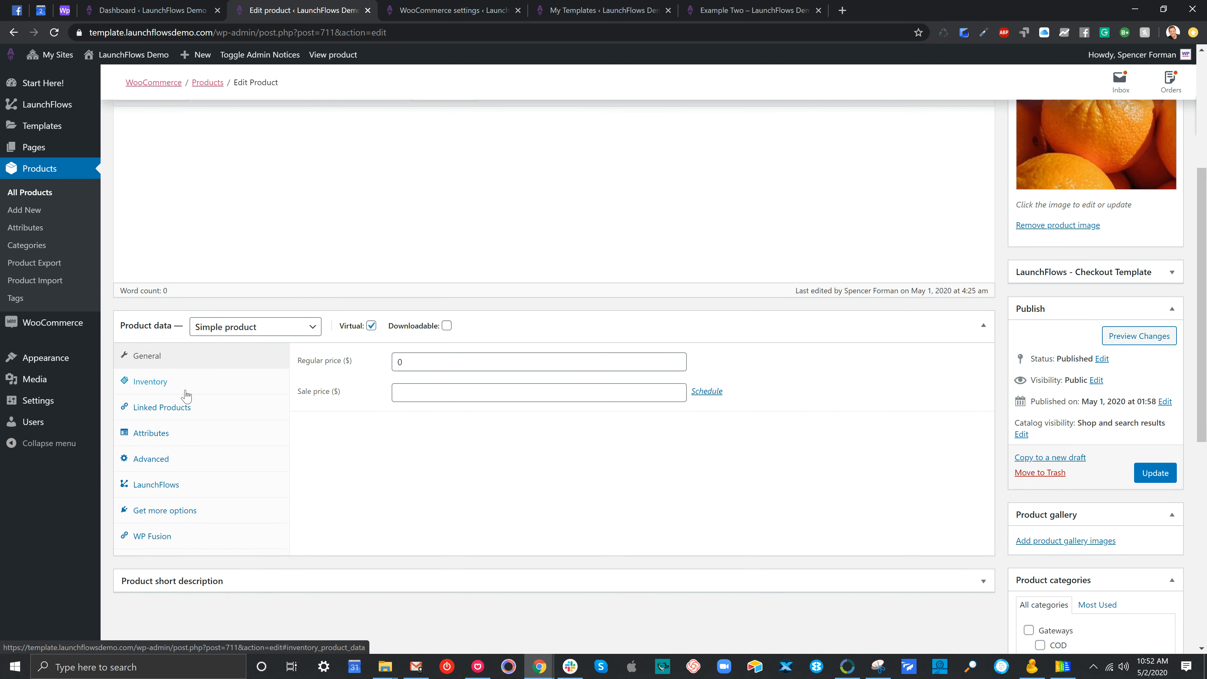
# Step: Examine Orange Sunshine's regular price and its LaunchFlows settings, including the assigned checkout page and the Hide Free Price option
pyautogui.click(177, 486)
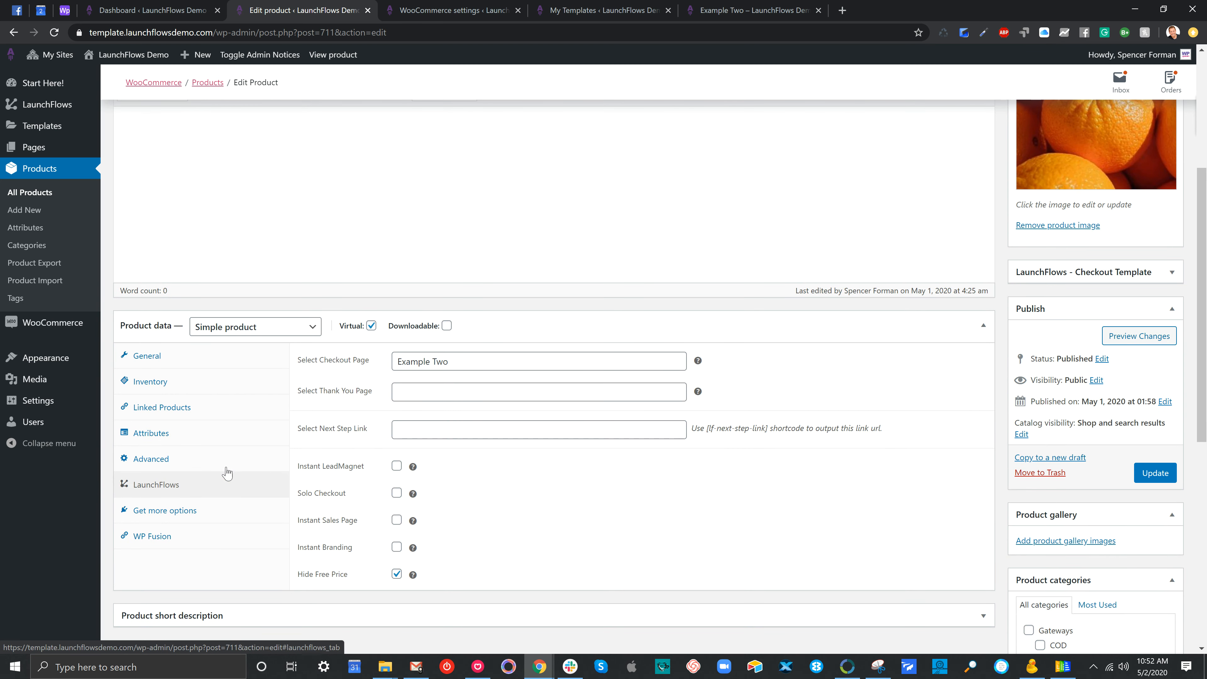
pyautogui.click(146, 356)
pyautogui.click(374, 361)
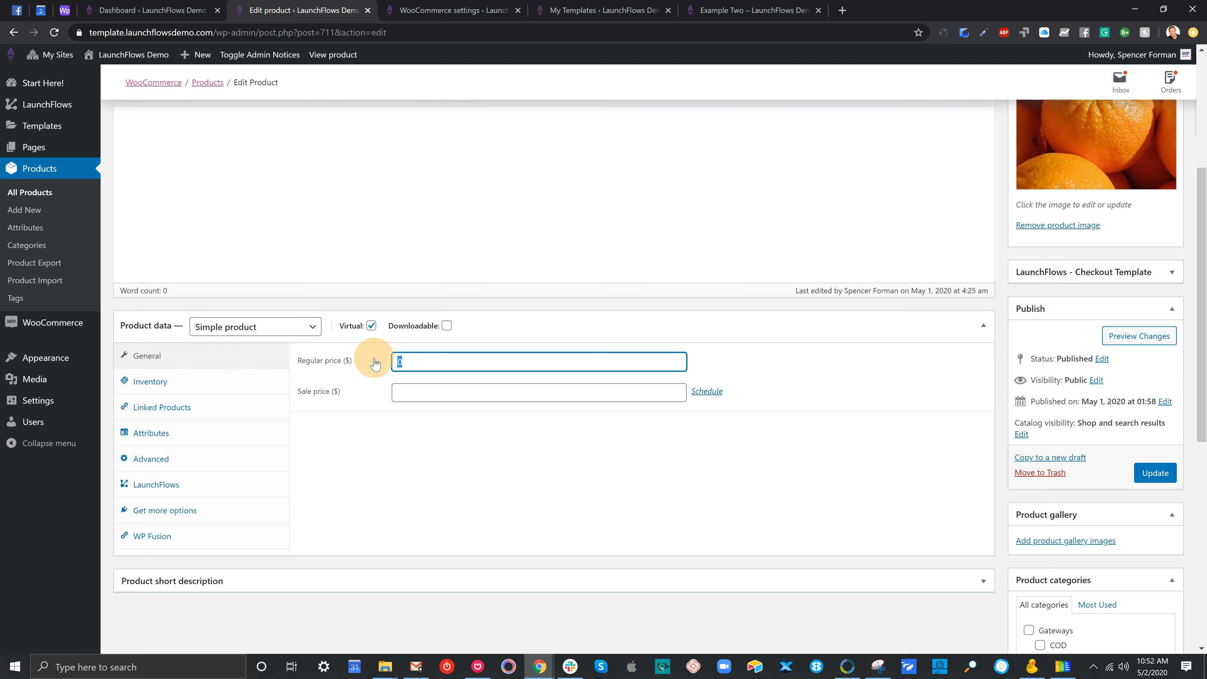
pyautogui.click(161, 485)
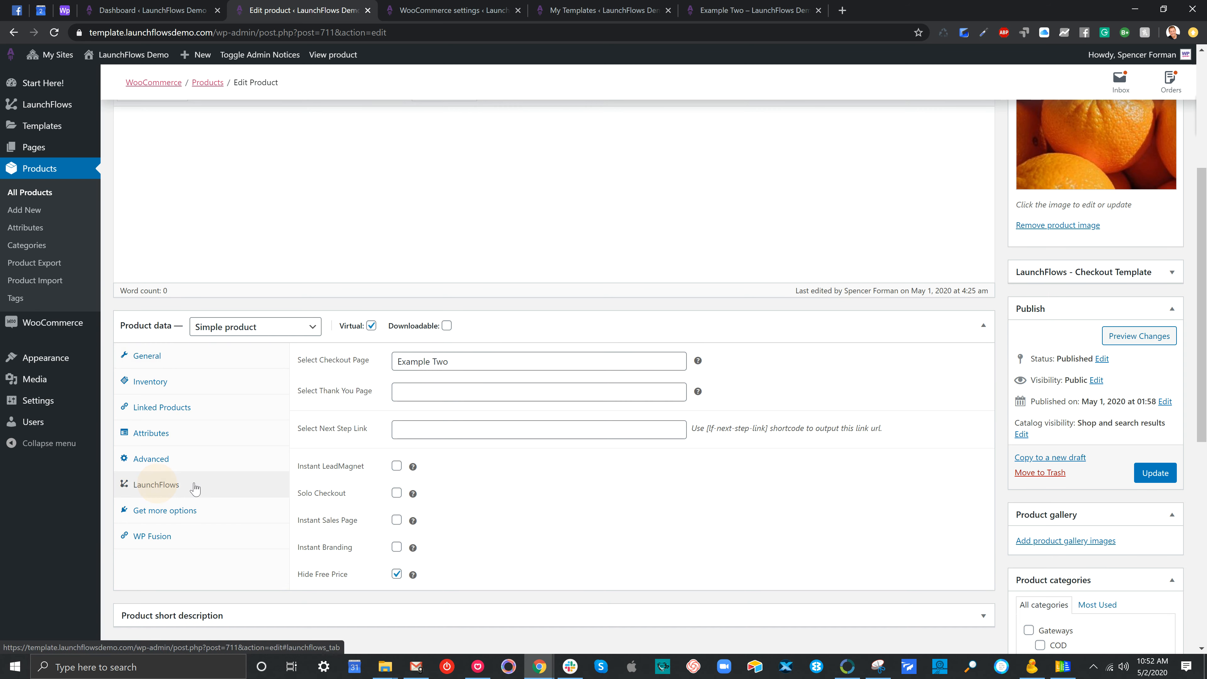
pyautogui.moveTo(371, 360); pyautogui.dragTo(305, 366)
pyautogui.moveTo(349, 573); pyautogui.dragTo(296, 575)
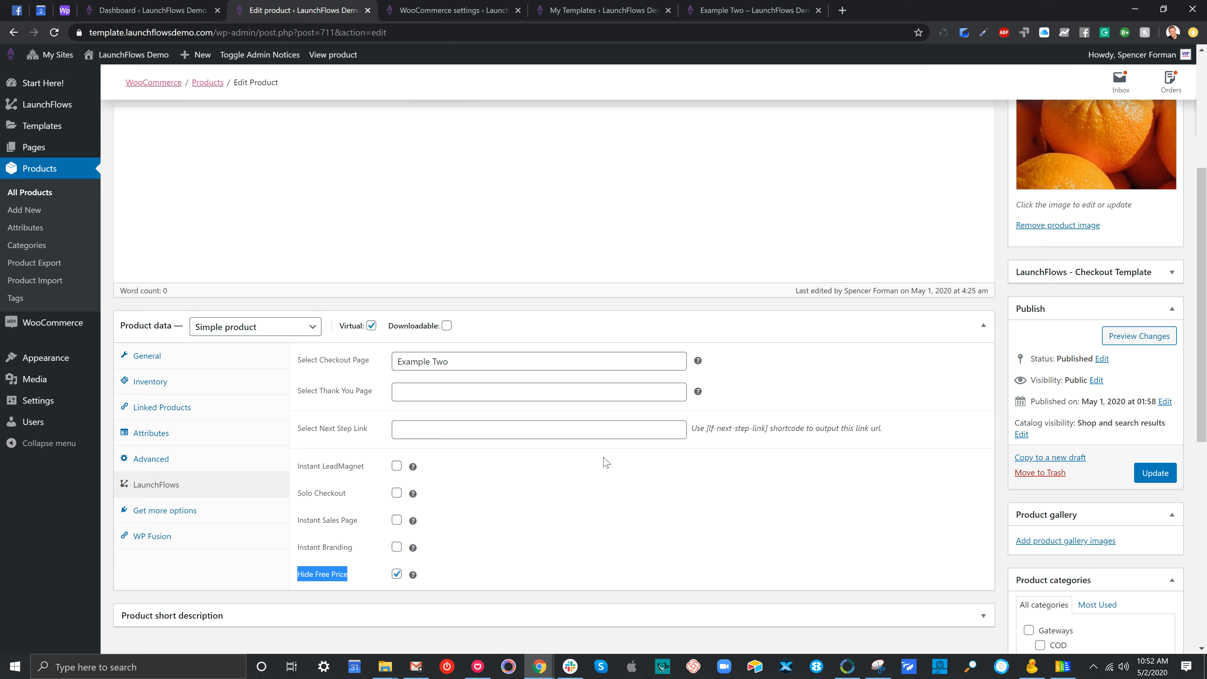
# Step: Turn off the Virtual option for Orange Sunshine and update the product
pyautogui.click(371, 326)
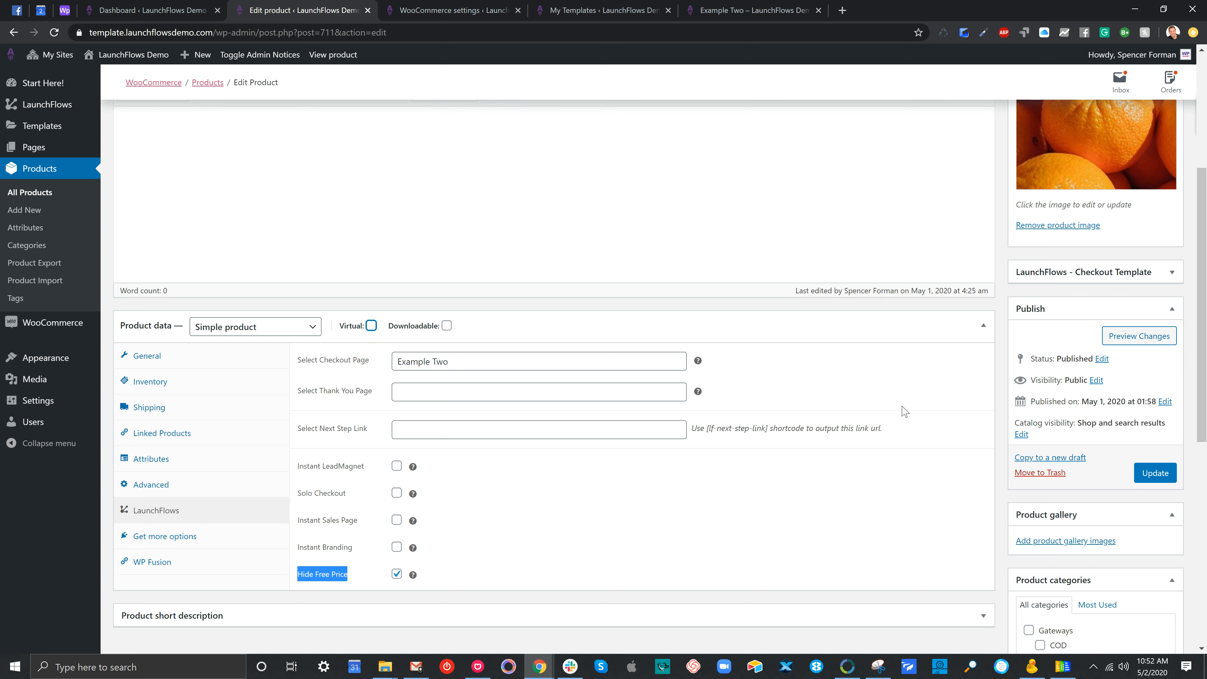
pyautogui.click(1154, 476)
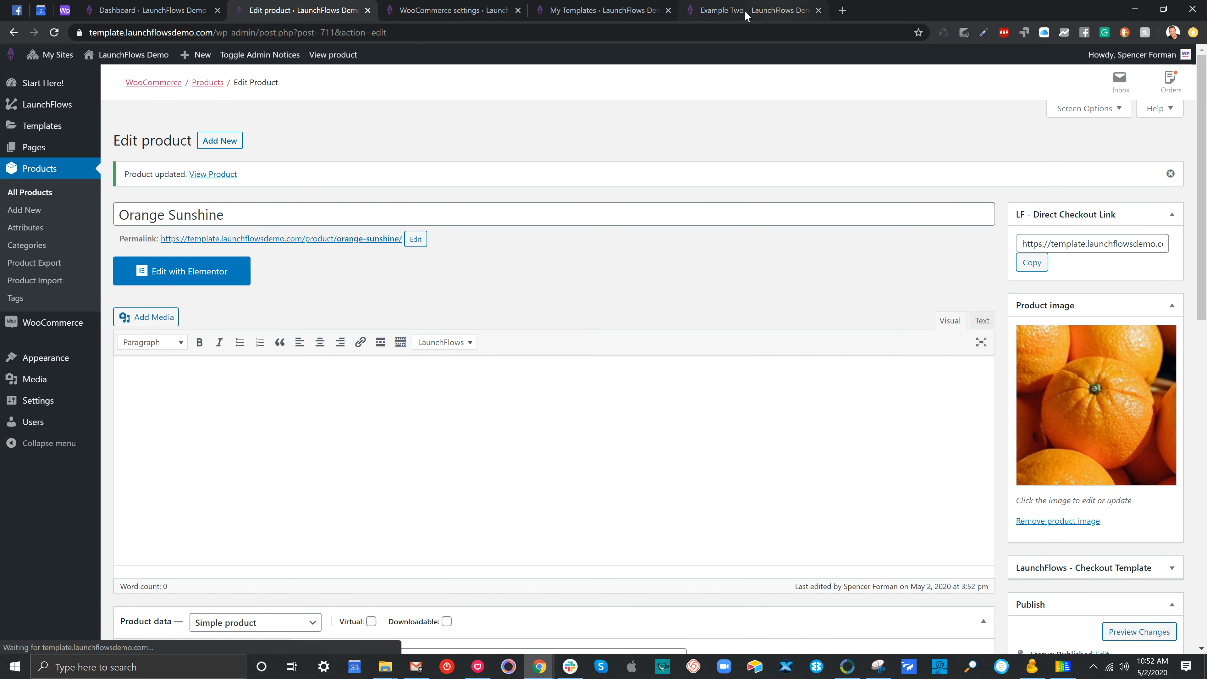
# Step: Switch to the live Example Two page and look at the fruit choices above its checkout form
pyautogui.click(748, 11)
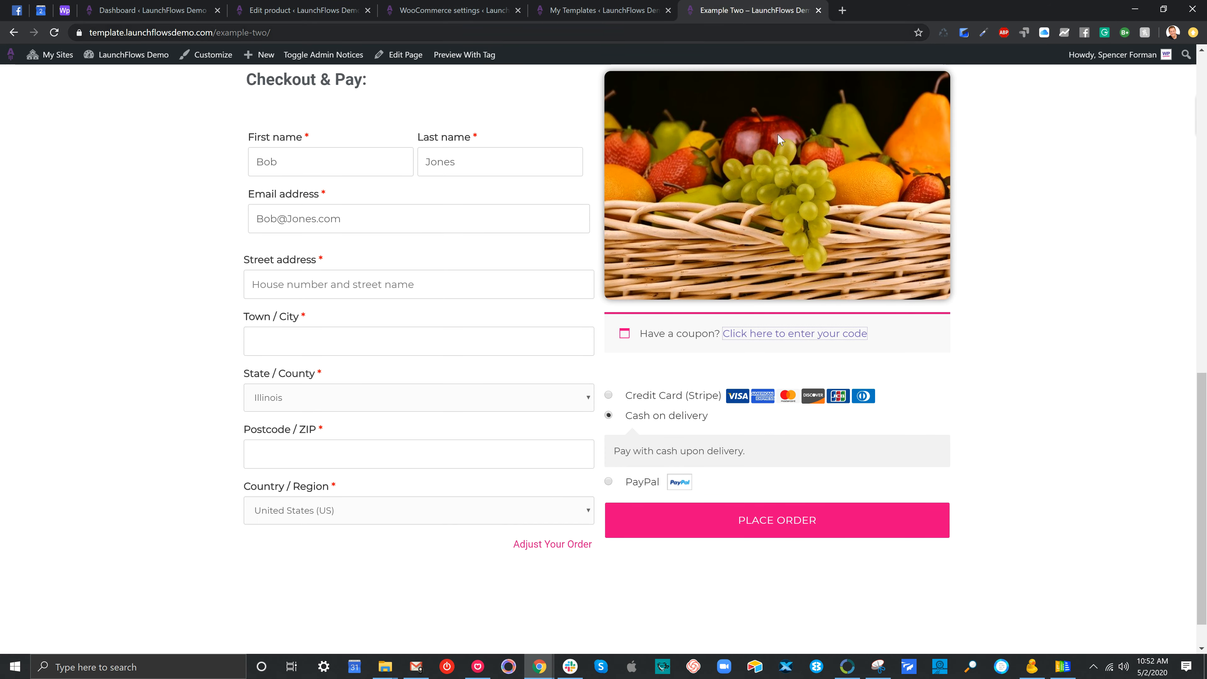
pyautogui.scroll(8, 907, 316)
pyautogui.scroll(-1, 938, 341)
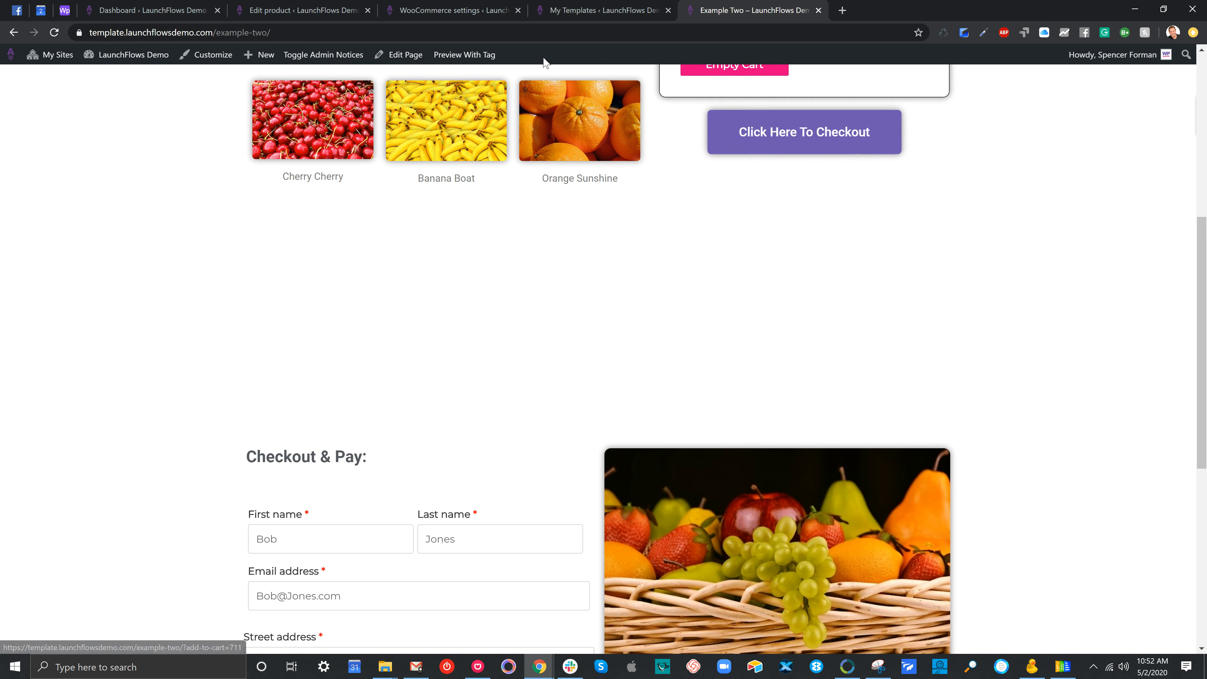
# Step: Open the Example Two Sales Page Section template in Elementor and bring its box and fruit choices into view
pyautogui.click(579, 11)
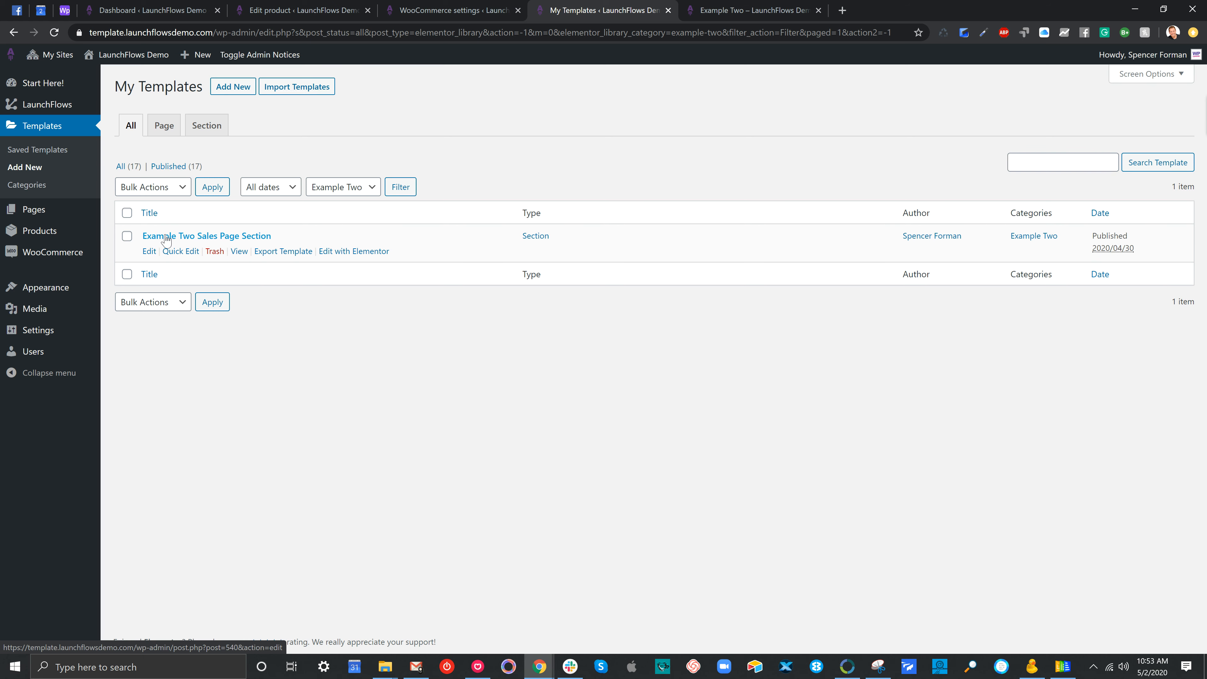
pyautogui.click(346, 252)
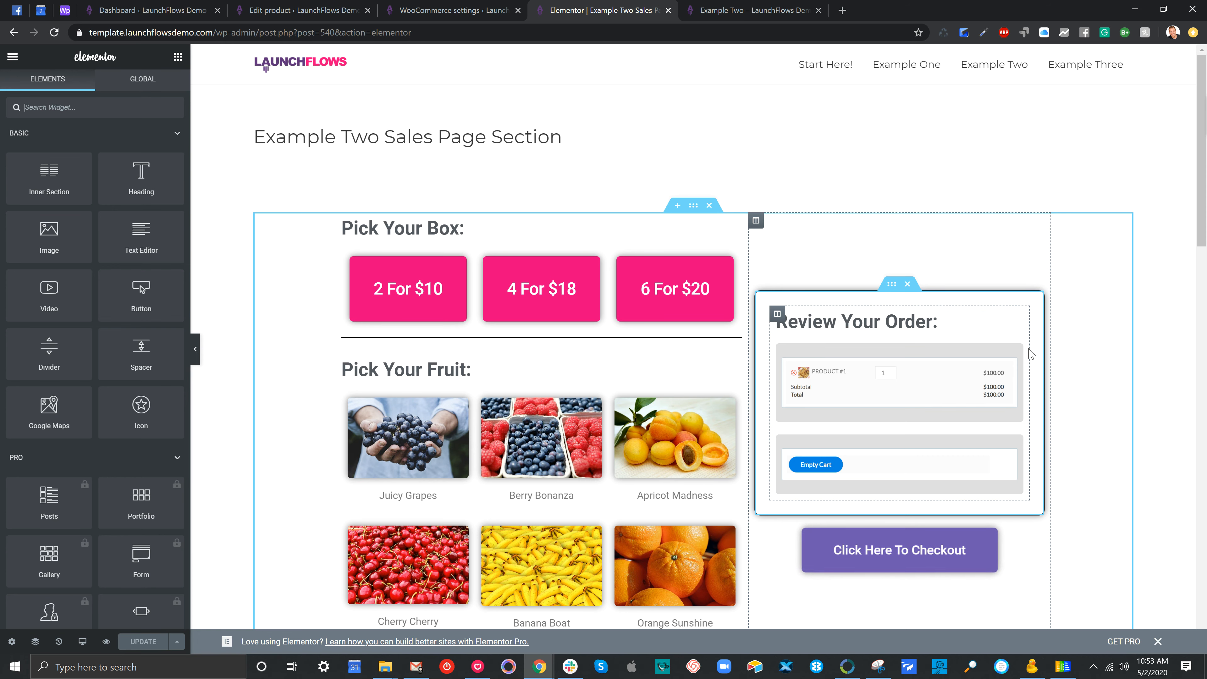
pyautogui.scroll(-3, 804, 137)
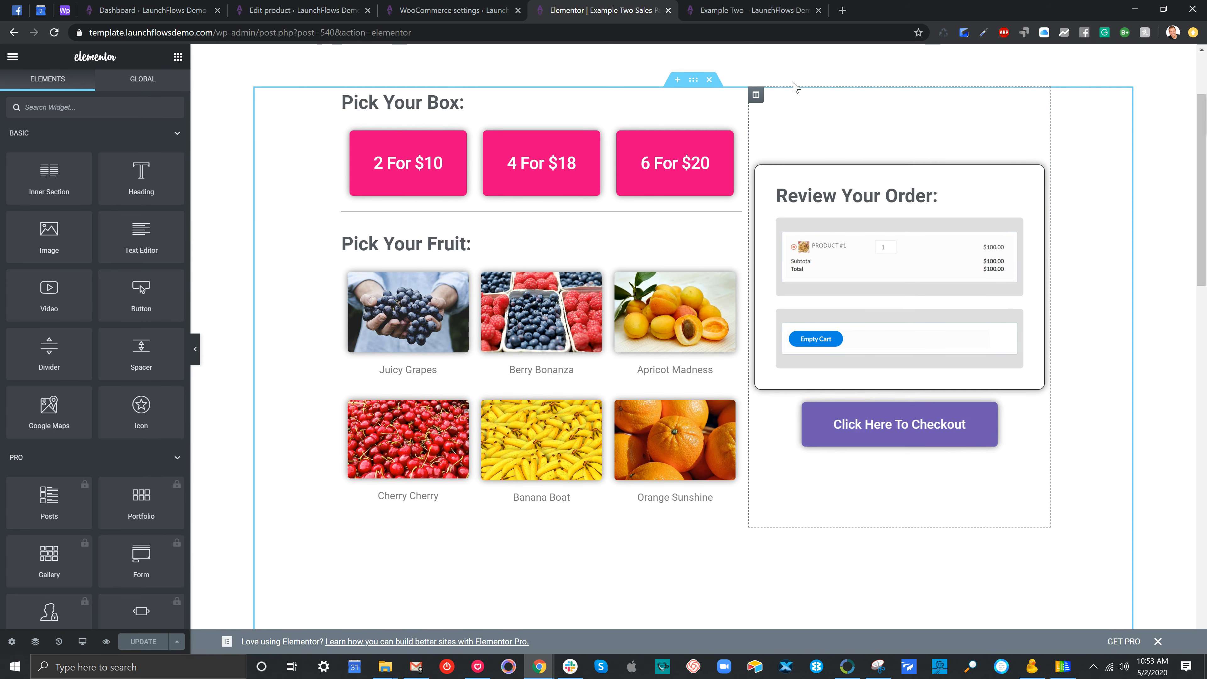
# Step: Examine the outer section's layout settings: Height, Column Position and Vertical Align
pyautogui.click(694, 81)
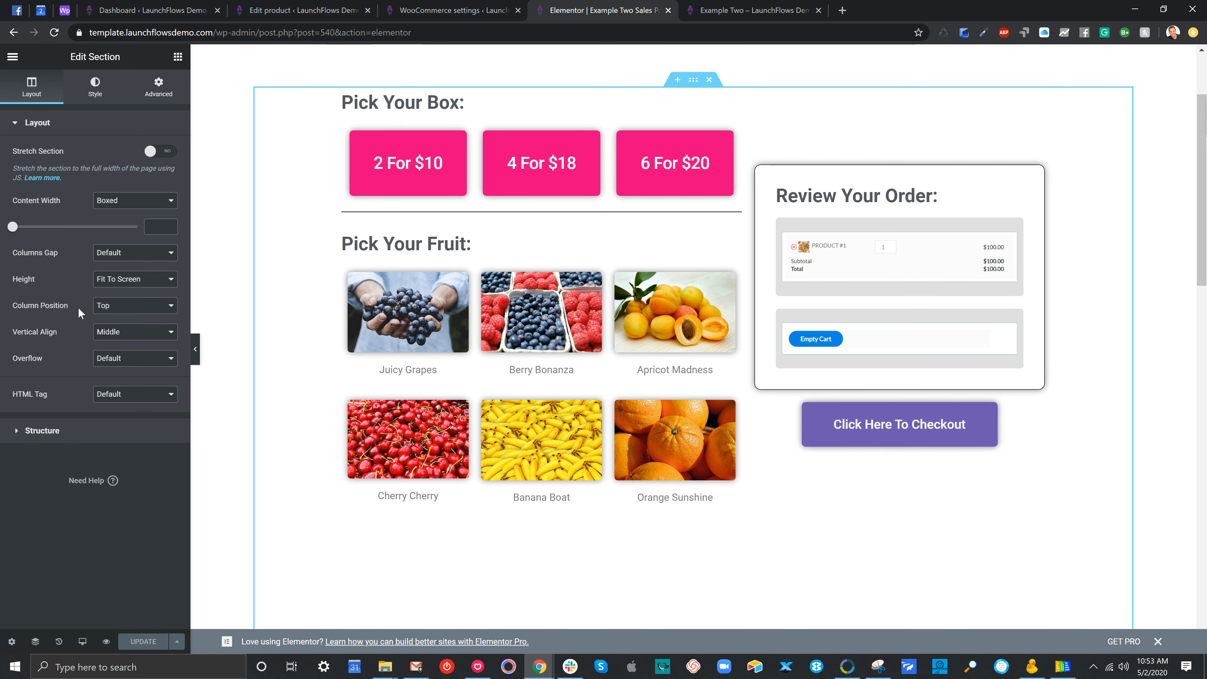
pyautogui.doubleClick(15, 278)
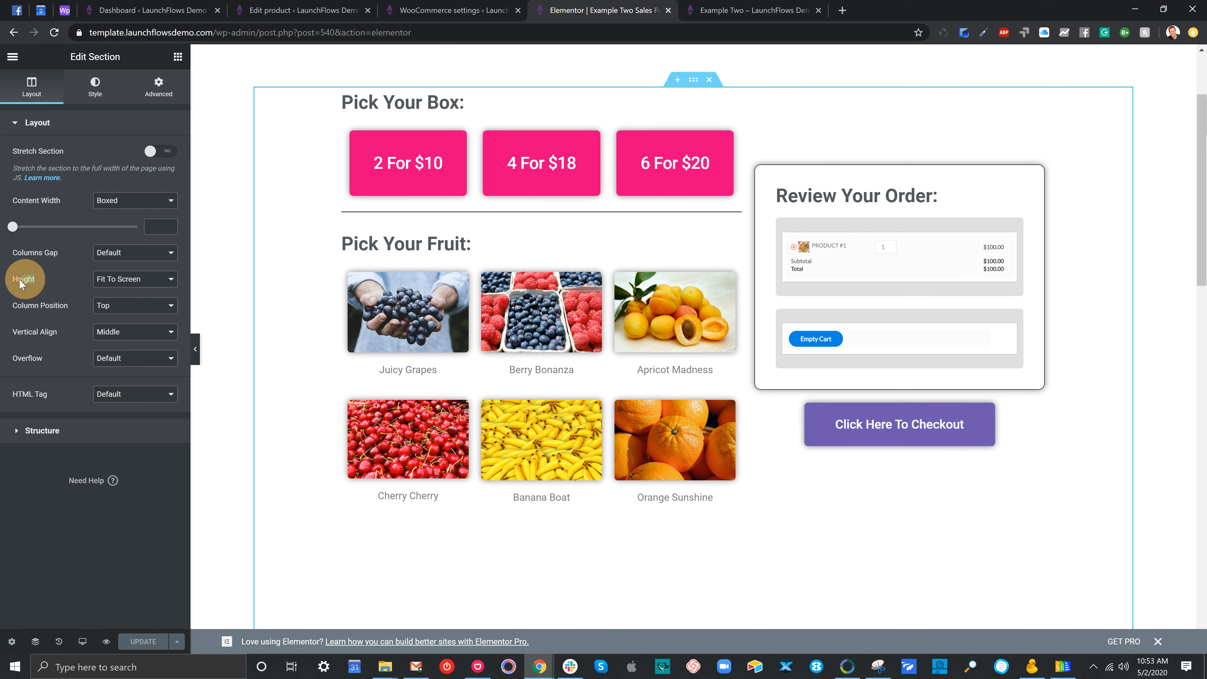
pyautogui.click(129, 280)
pyautogui.click(128, 279)
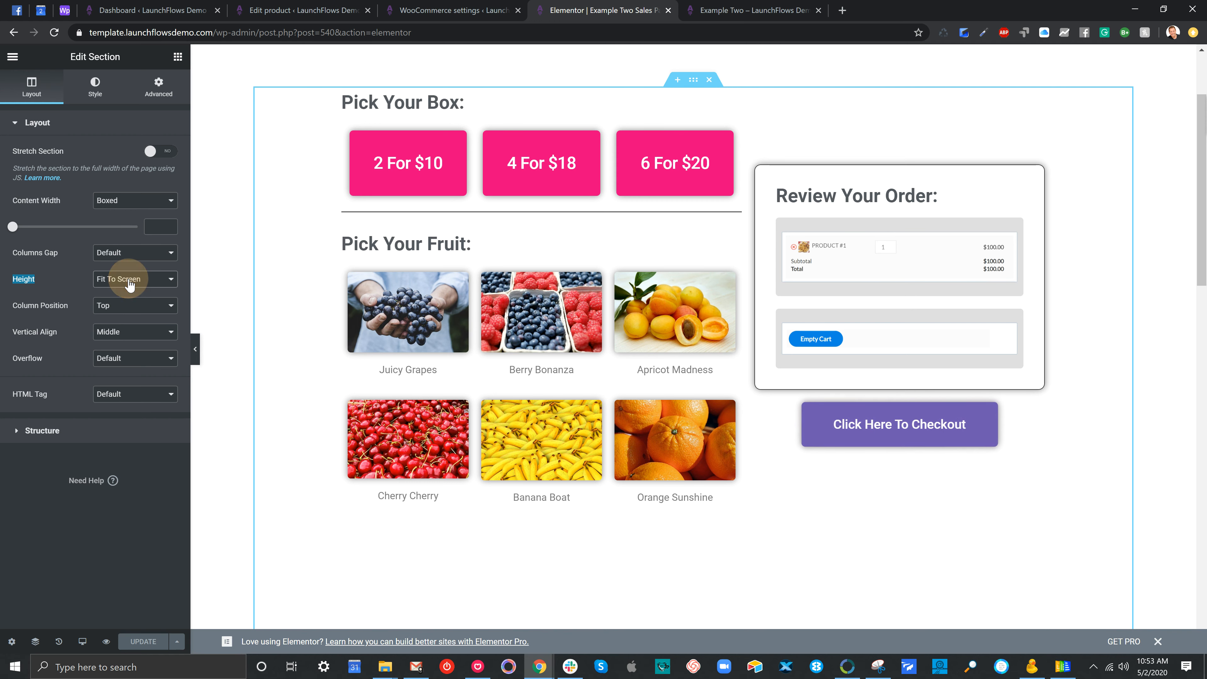
pyautogui.moveTo(78, 305); pyautogui.dragTo(30, 304)
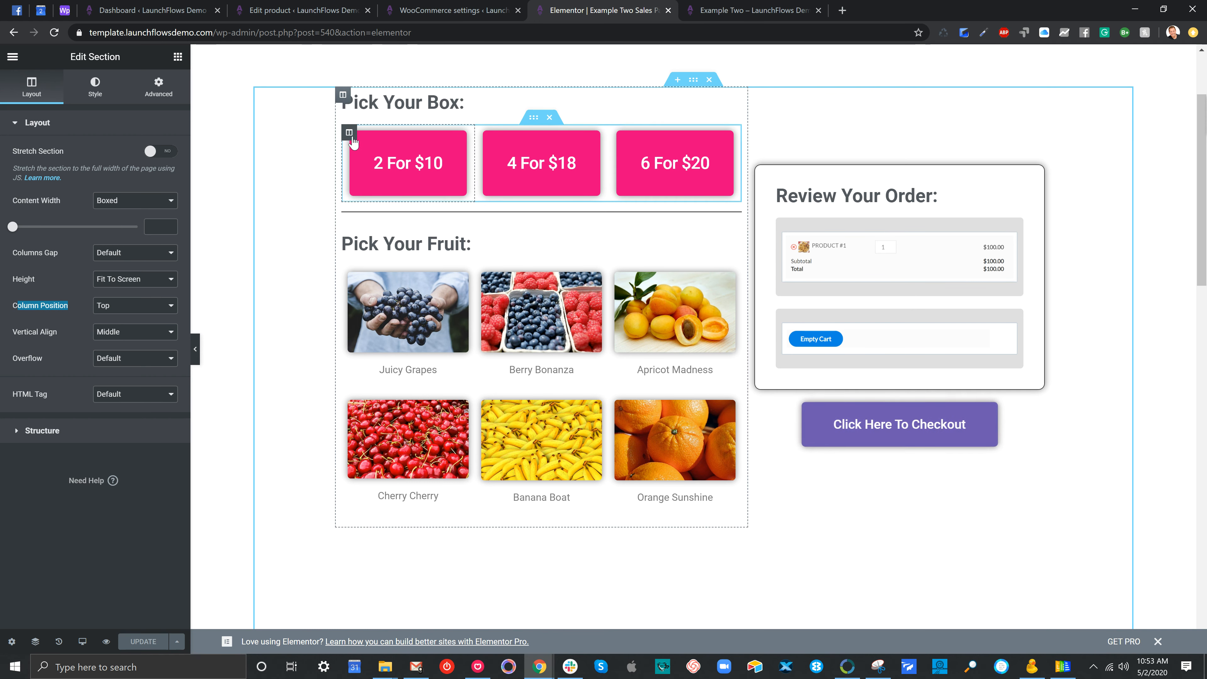
pyautogui.moveTo(50, 334); pyautogui.dragTo(6, 333)
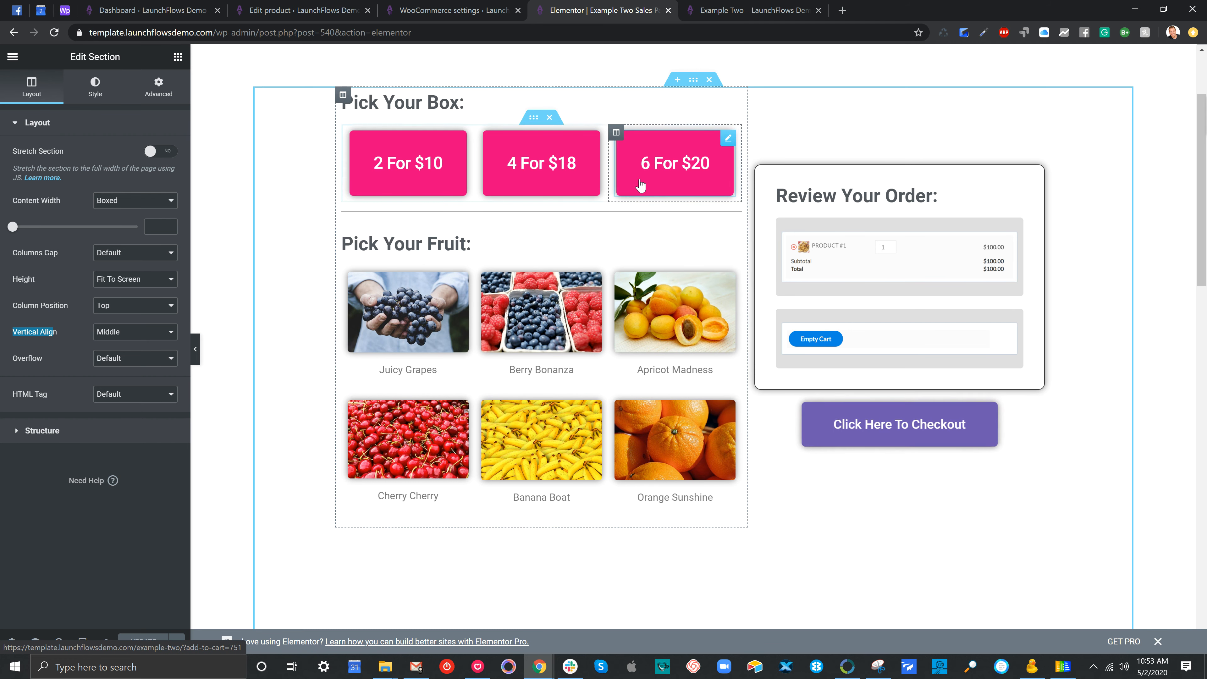
# Step: Examine the inner section holding the box buttons and the link of its 2 For $10 button
pyautogui.click(533, 118)
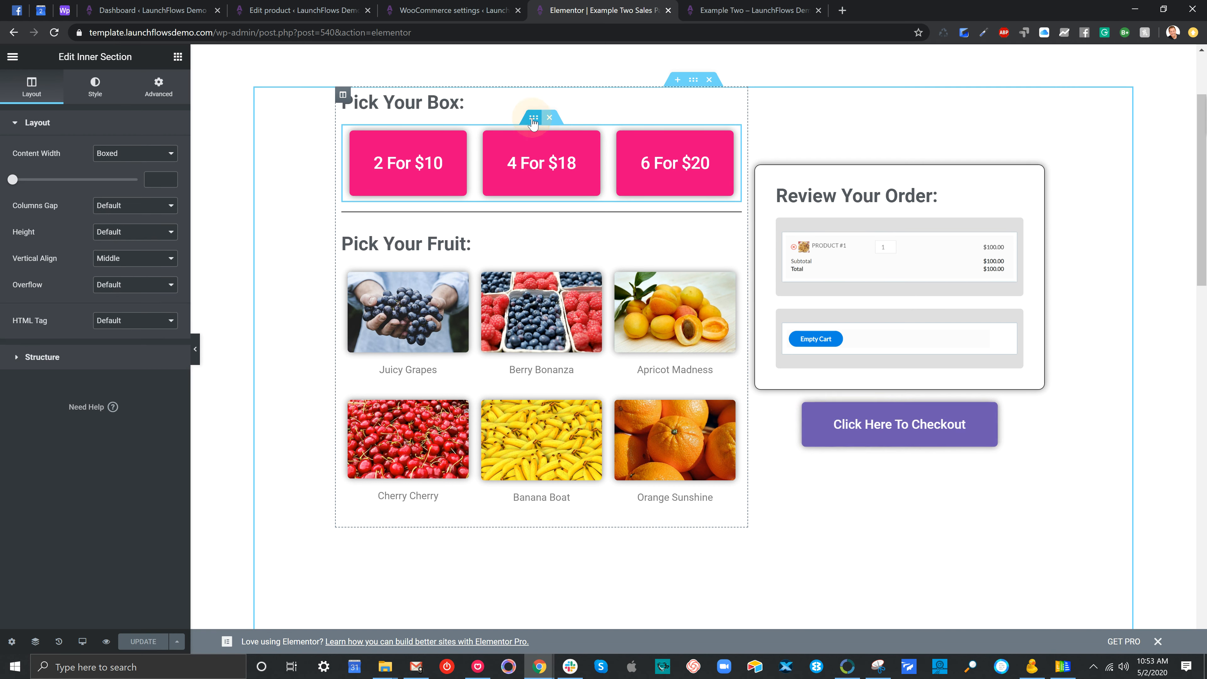
pyautogui.click(408, 145)
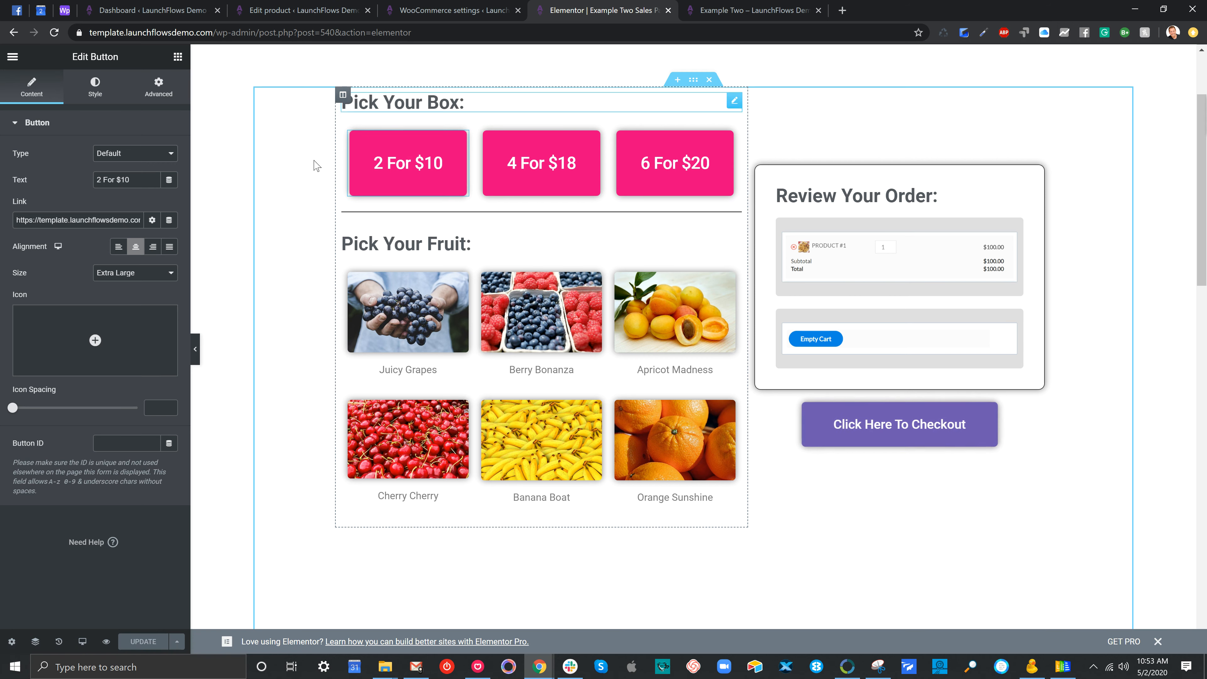
pyautogui.click(89, 219)
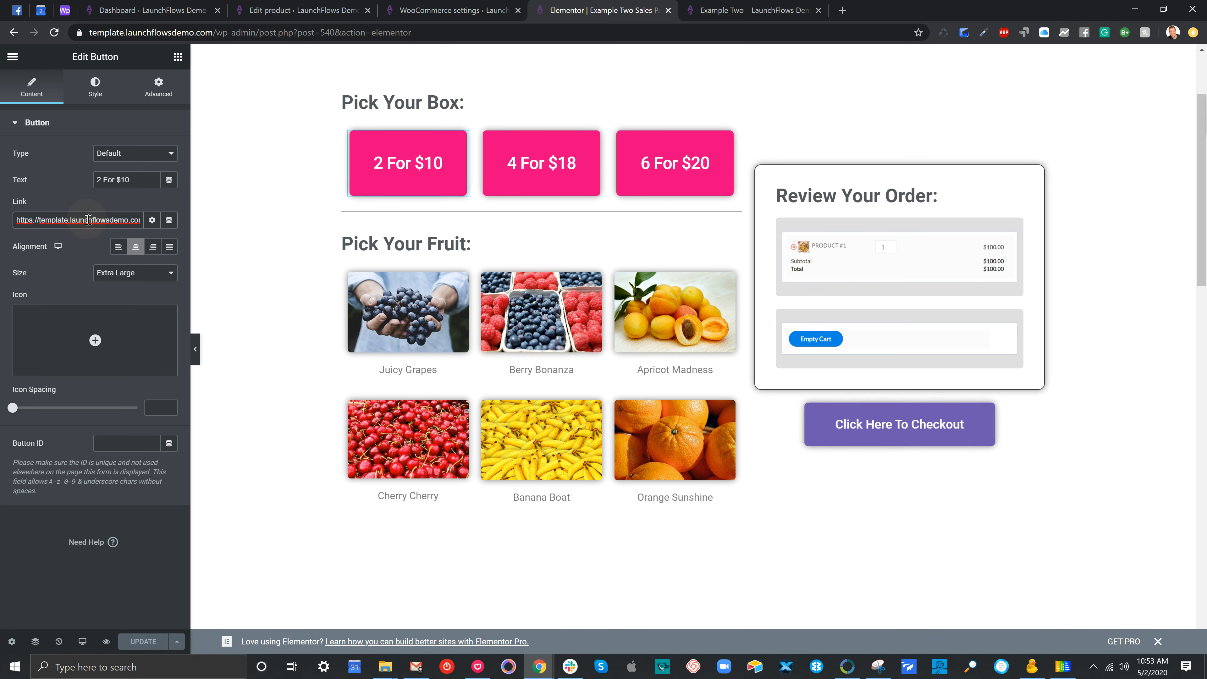
# Step: Open the Fruit Basket - Two product in the WooCommerce product editor and copy its direct checkout link
pyautogui.click(328, 10)
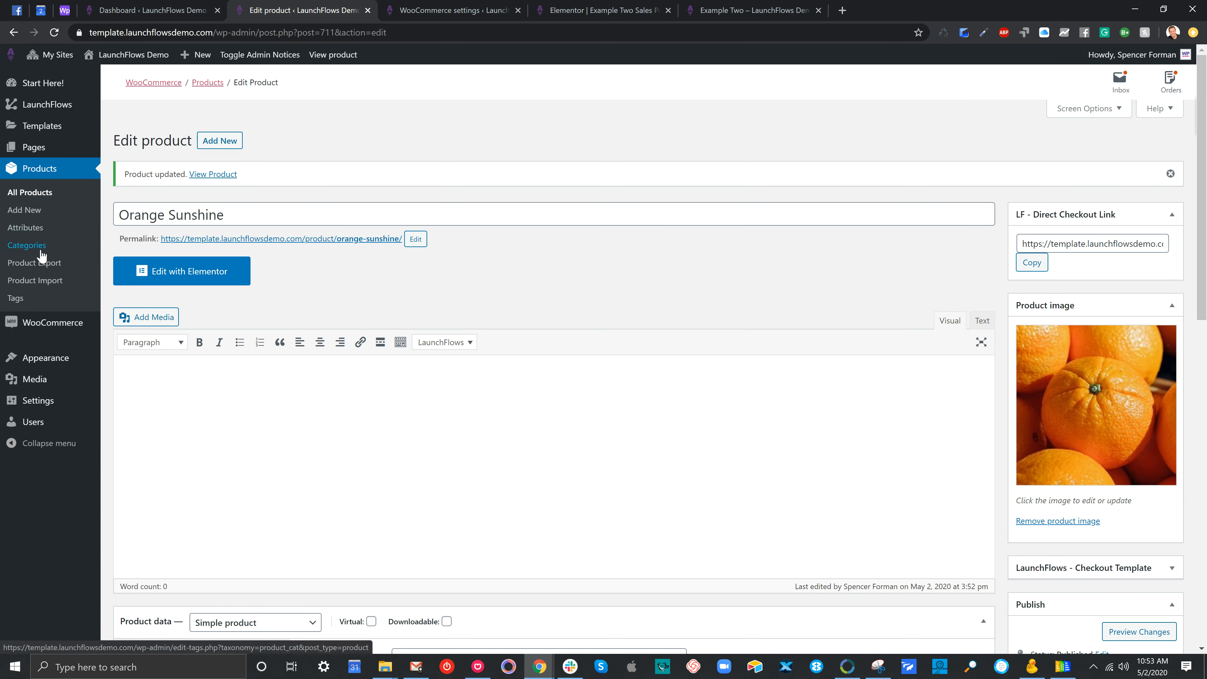
pyautogui.click(33, 191)
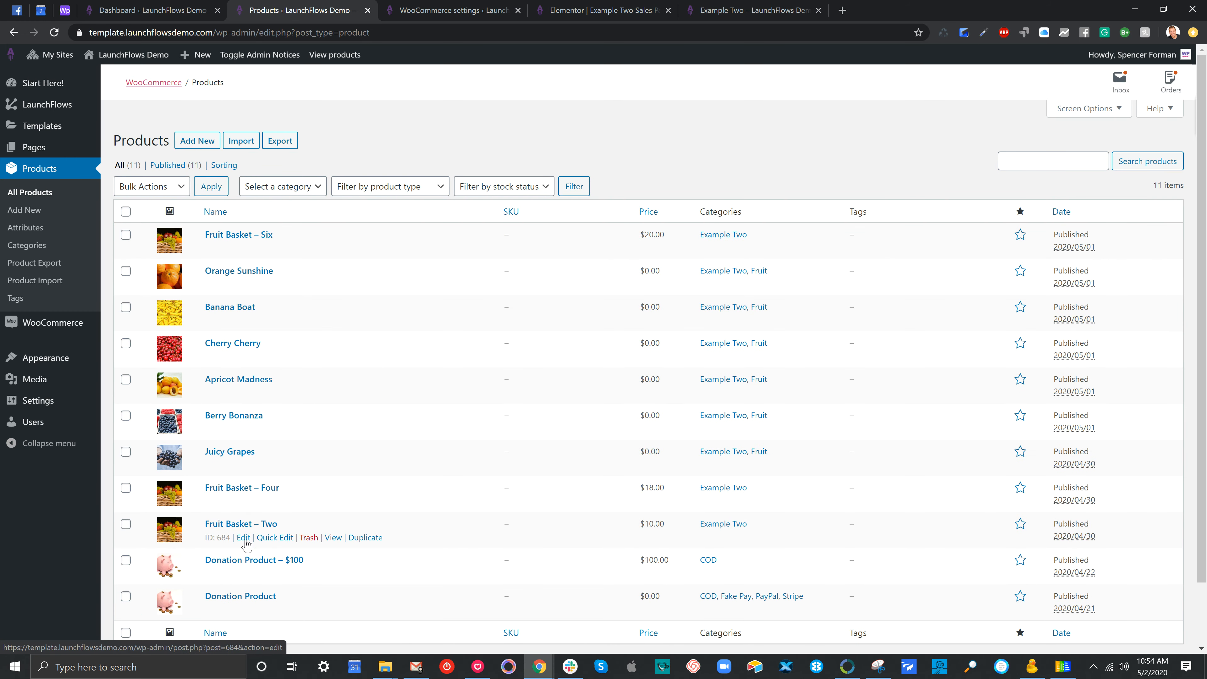
pyautogui.click(244, 538)
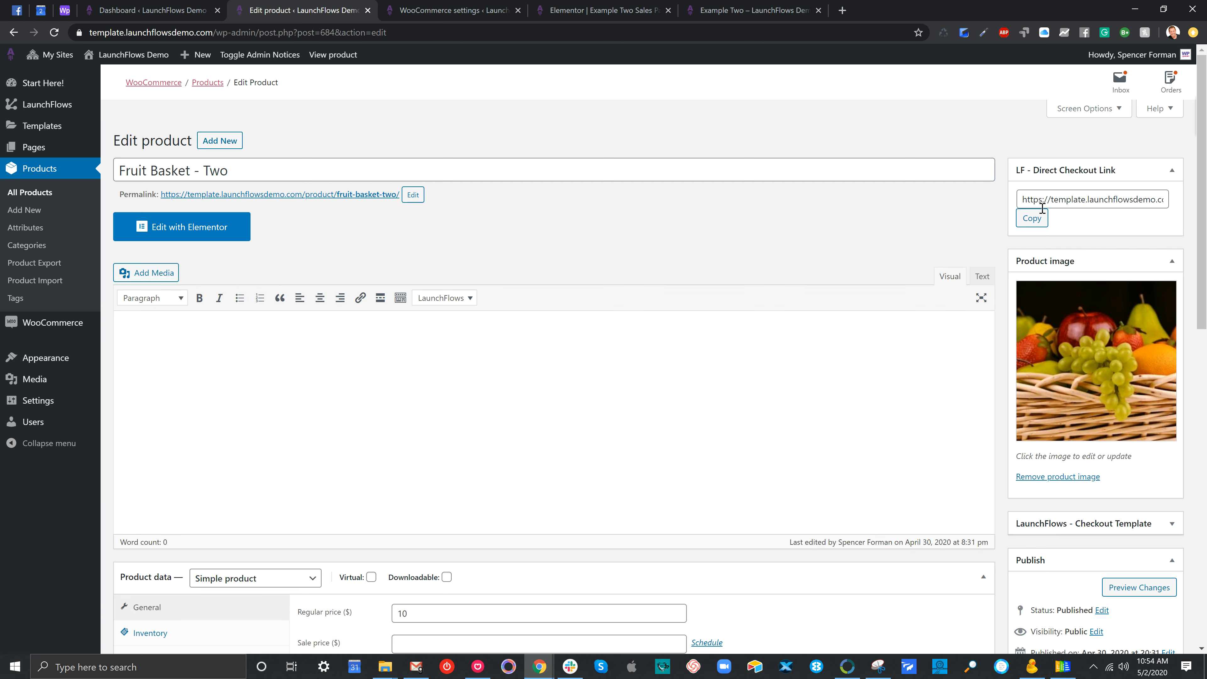
pyautogui.click(1034, 220)
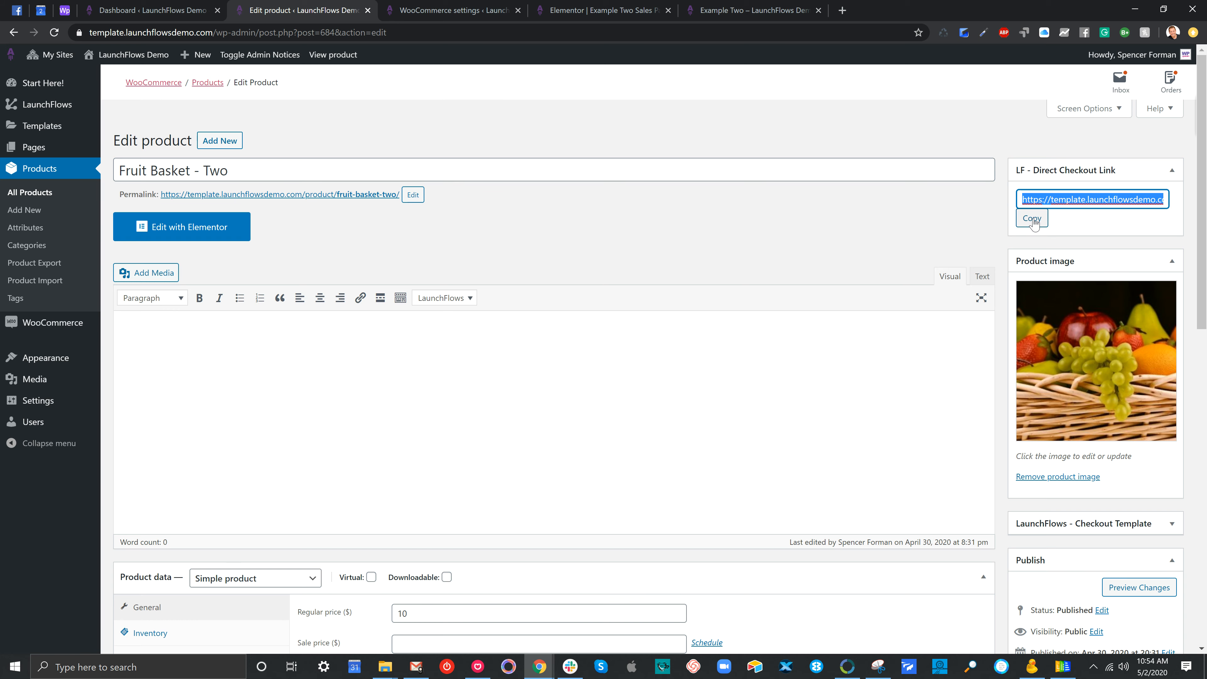
# Step: Return to the Elementor template and examine the add-to-cart links of the 2 For $10 button and the Juicy Grapes image
pyautogui.click(602, 11)
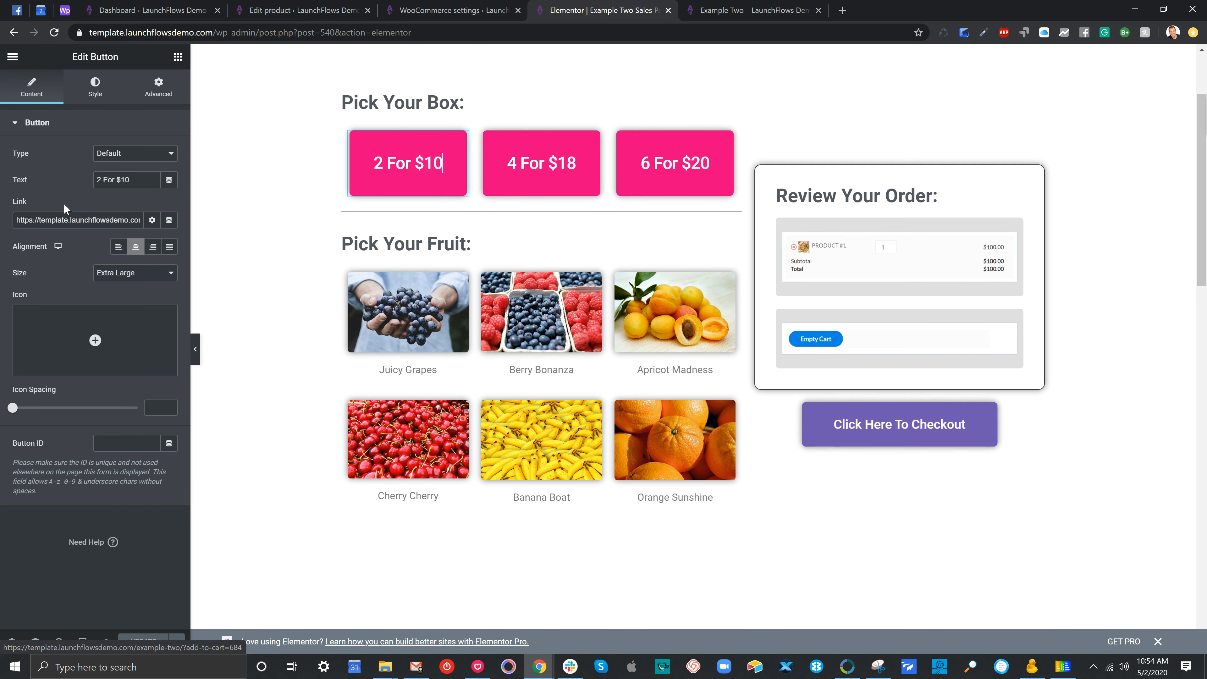
pyautogui.moveTo(16, 220); pyautogui.dragTo(159, 230)
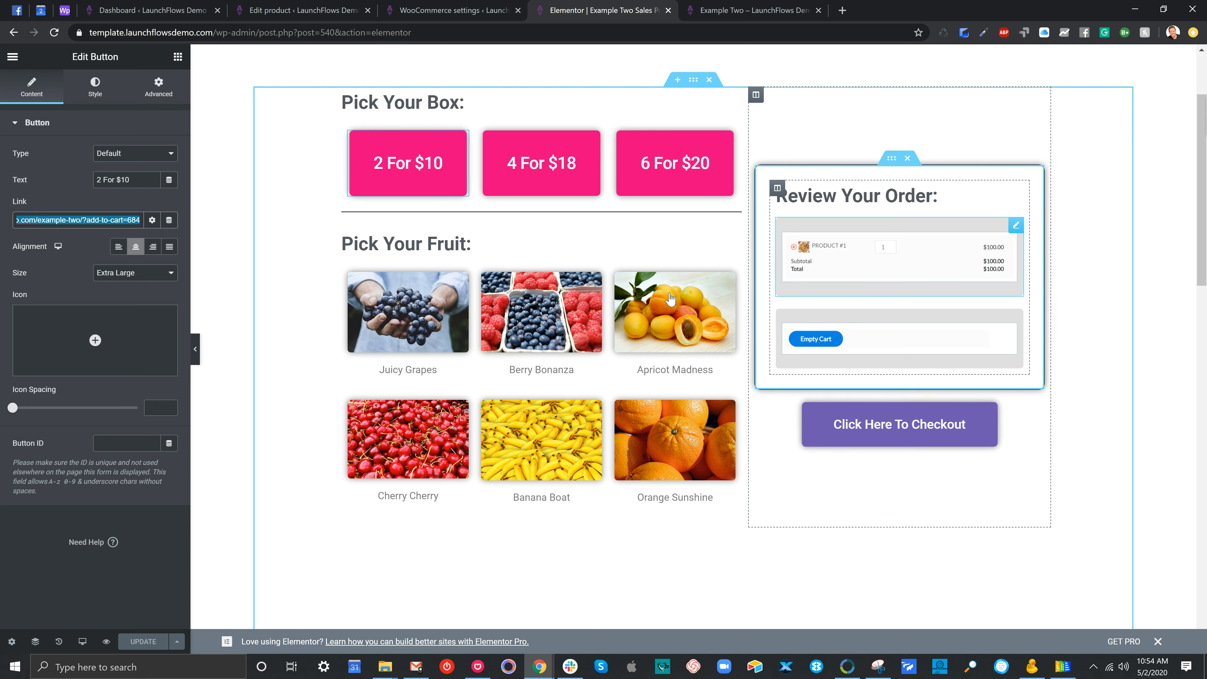
pyautogui.click(442, 300)
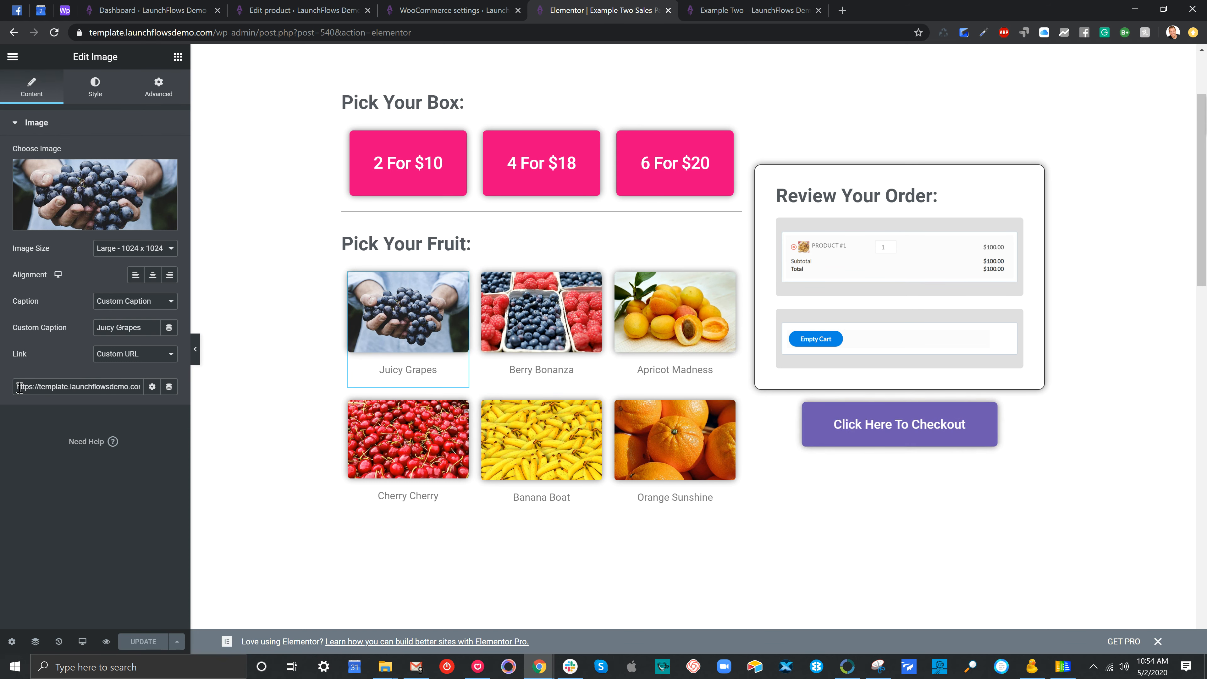
pyautogui.moveTo(19, 386); pyautogui.dragTo(153, 398)
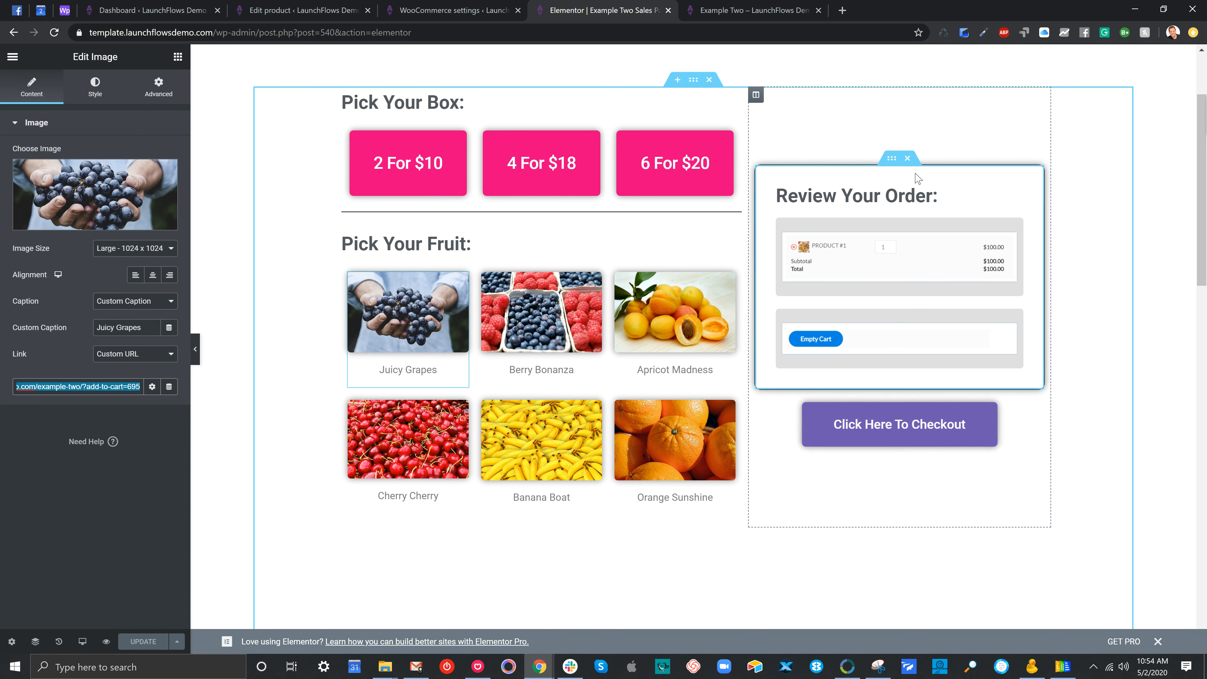
# Step: Examine the Review Your Order inner section and the LaunchFlows components selected for its order review and Empty Cart elements
pyautogui.click(891, 160)
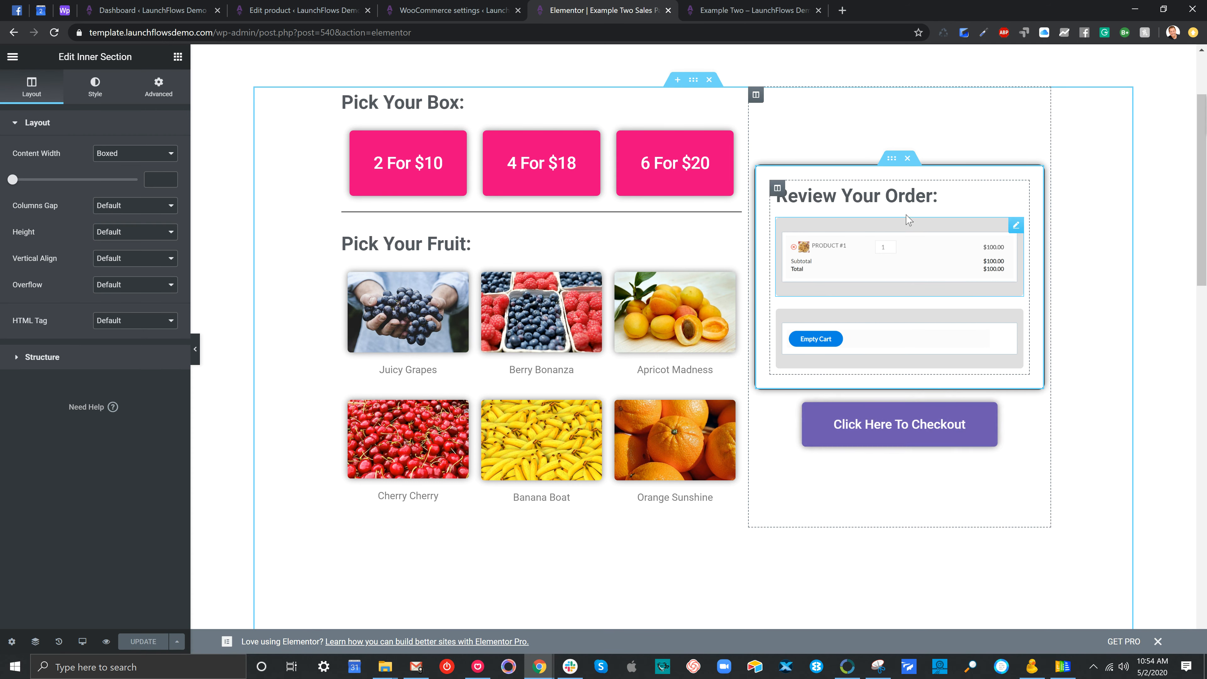
pyautogui.click(877, 248)
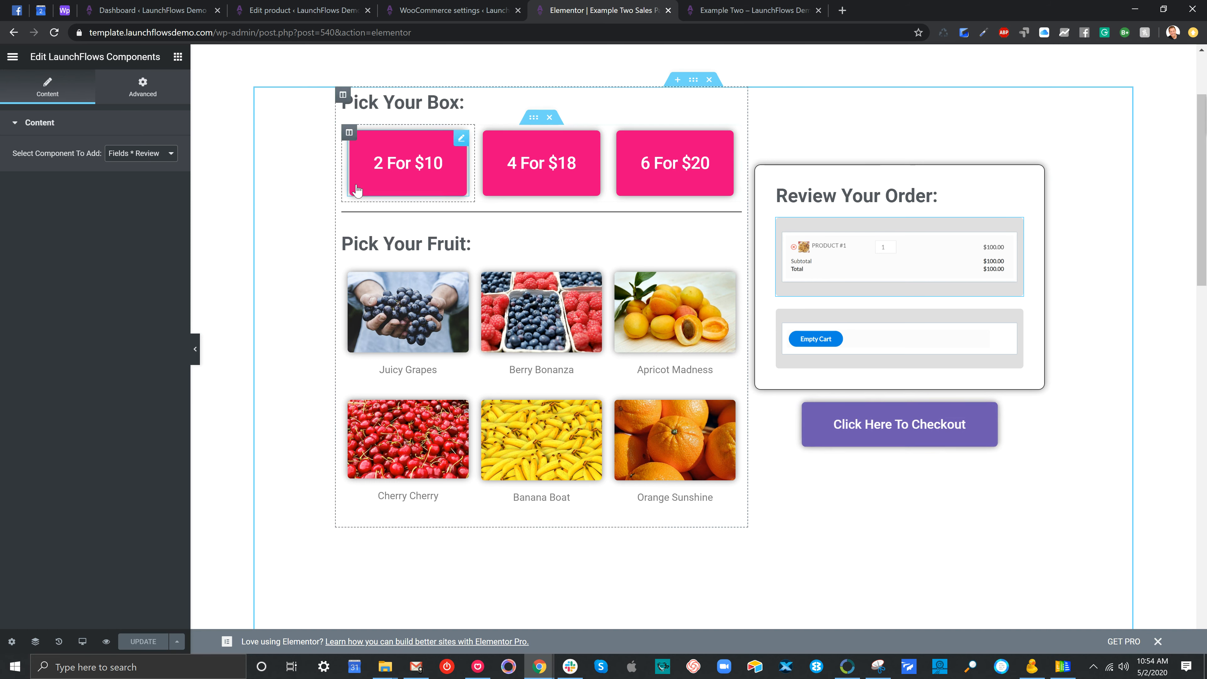
pyautogui.click(143, 155)
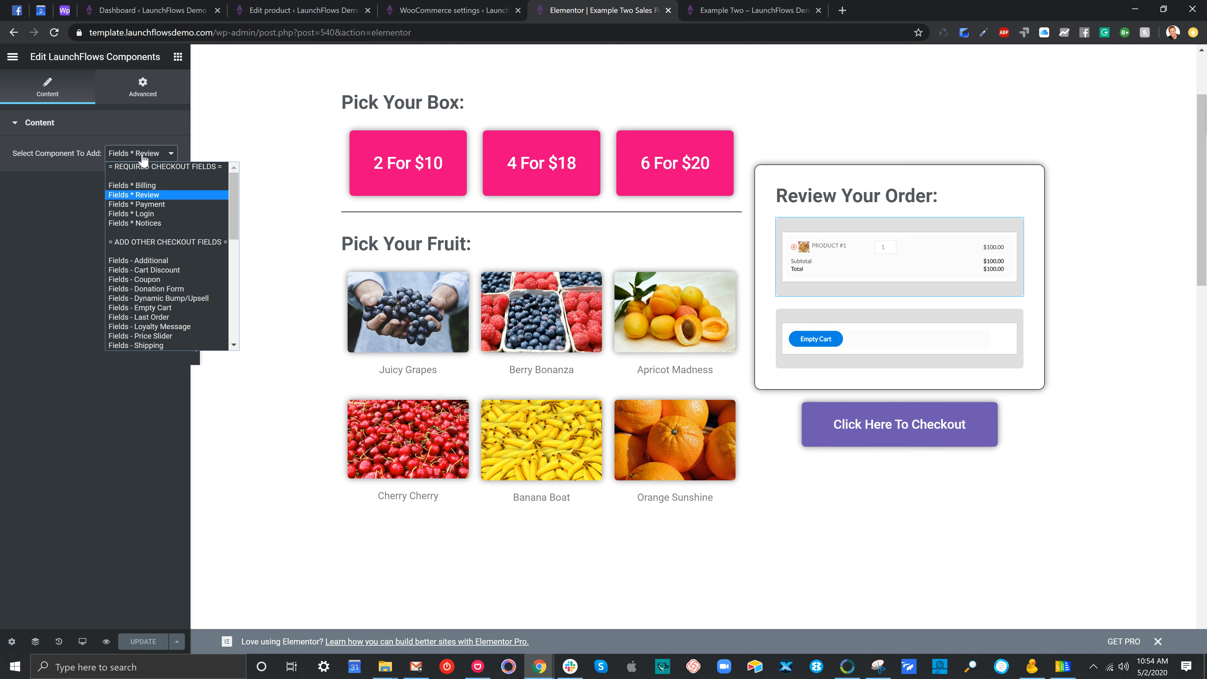
pyautogui.click(925, 334)
pyautogui.click(907, 322)
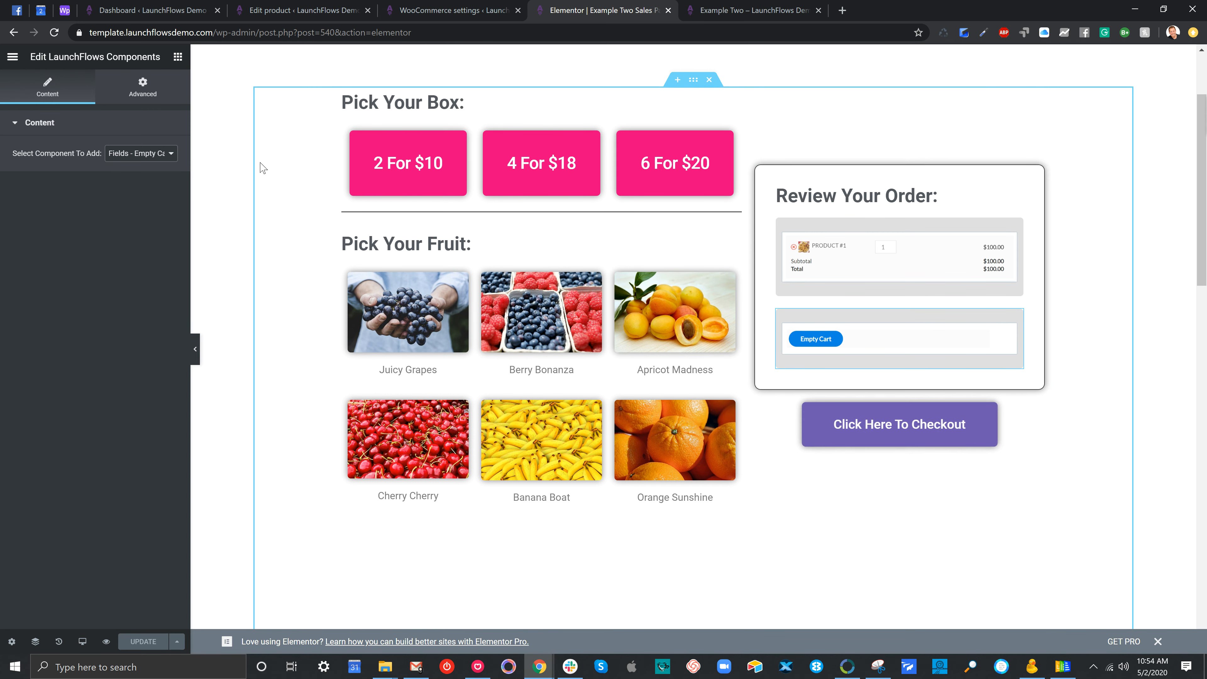
# Step: View the component choices for the Empty Cart element, and examine the link of the Click Here To Checkout button
pyautogui.click(133, 153)
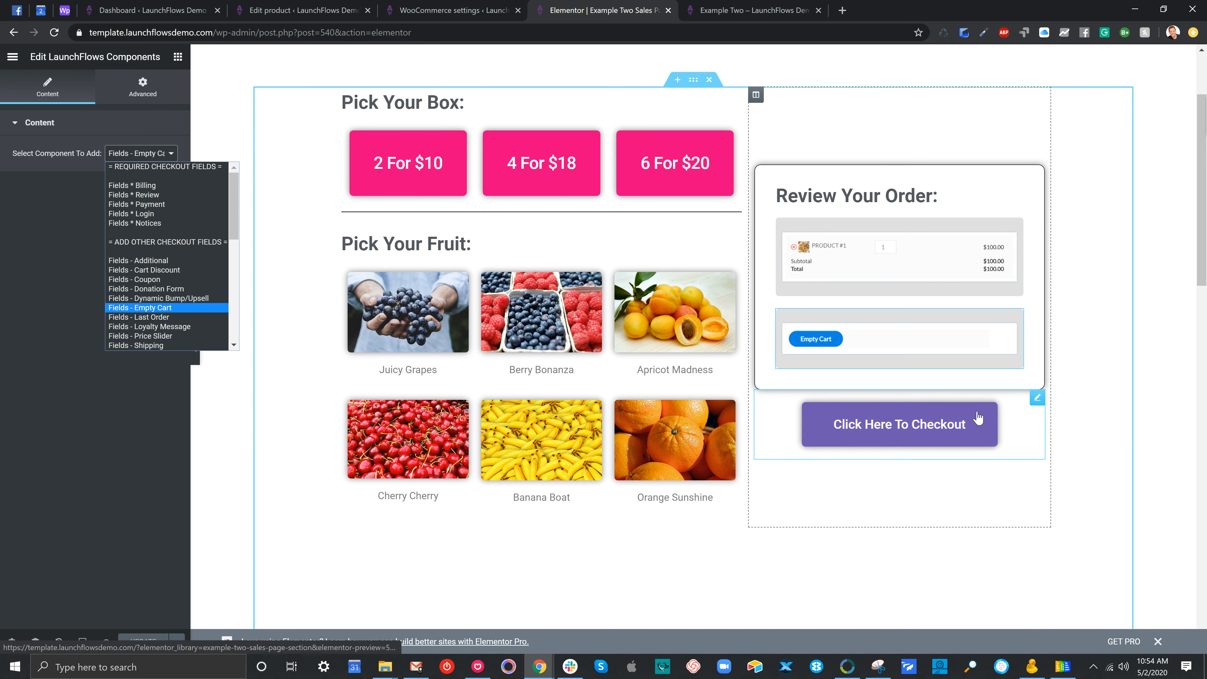
pyautogui.click(1024, 416)
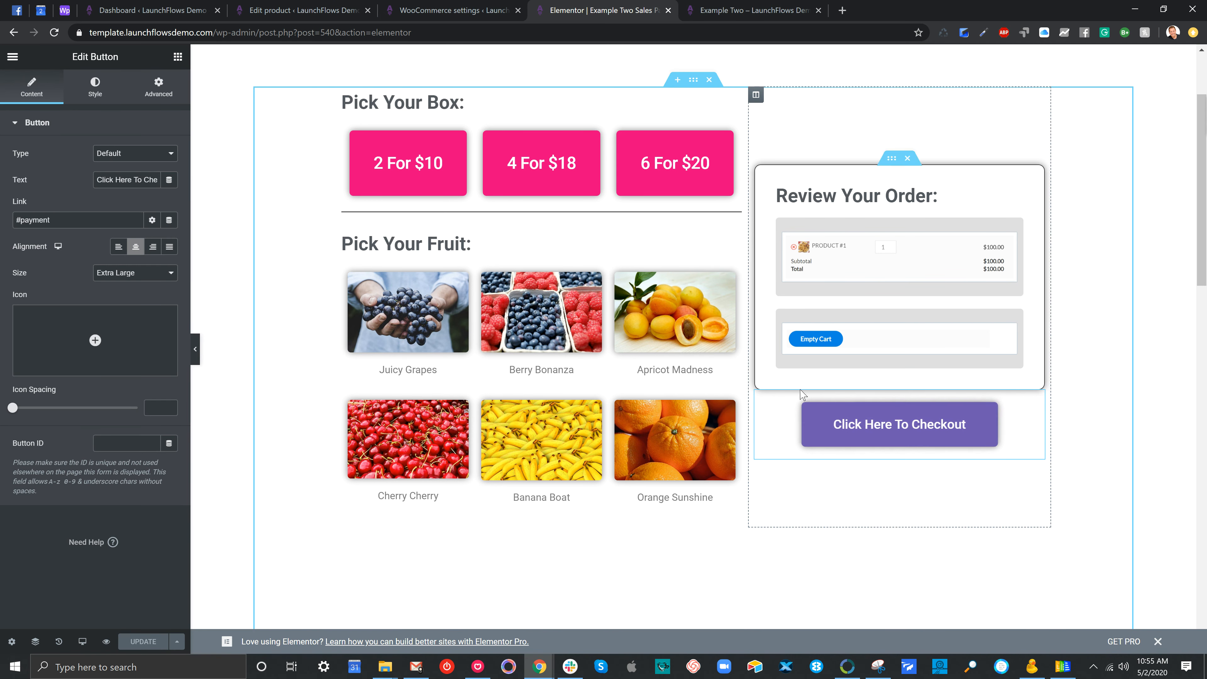
pyautogui.moveTo(78, 217); pyautogui.dragTo(12, 218)
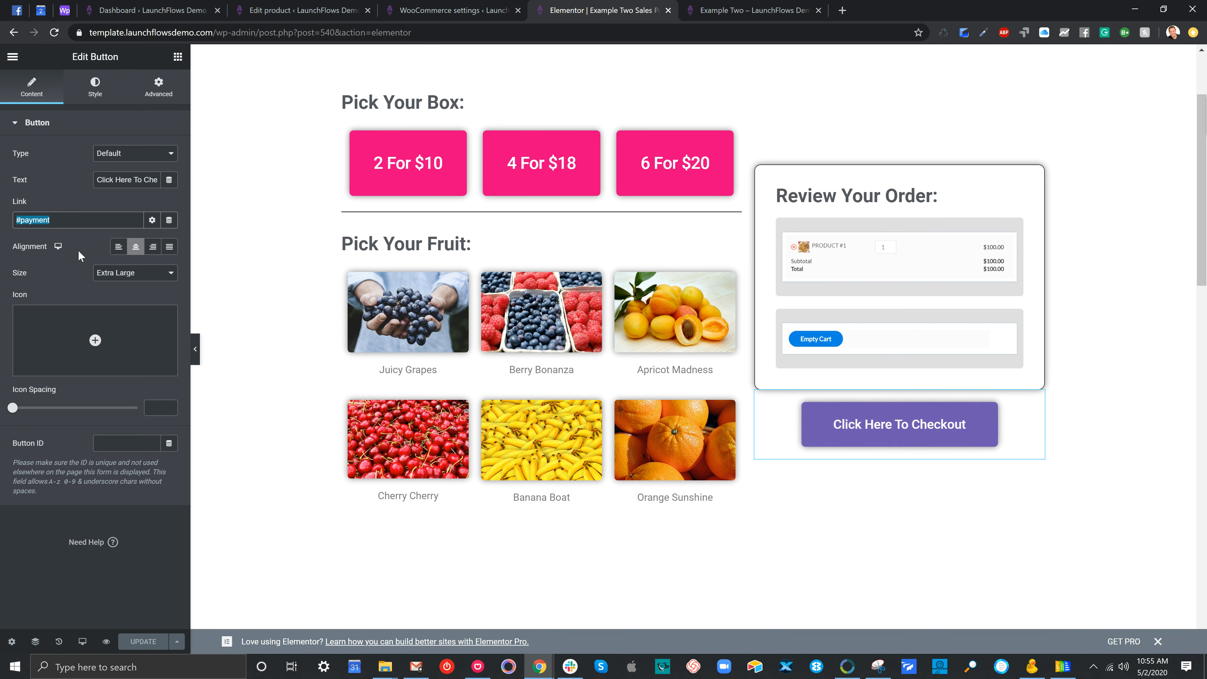
# Step: Examine the CSS ID of the Checkout & Pay section in its advanced settings
pyautogui.scroll(-5, 573, 426)
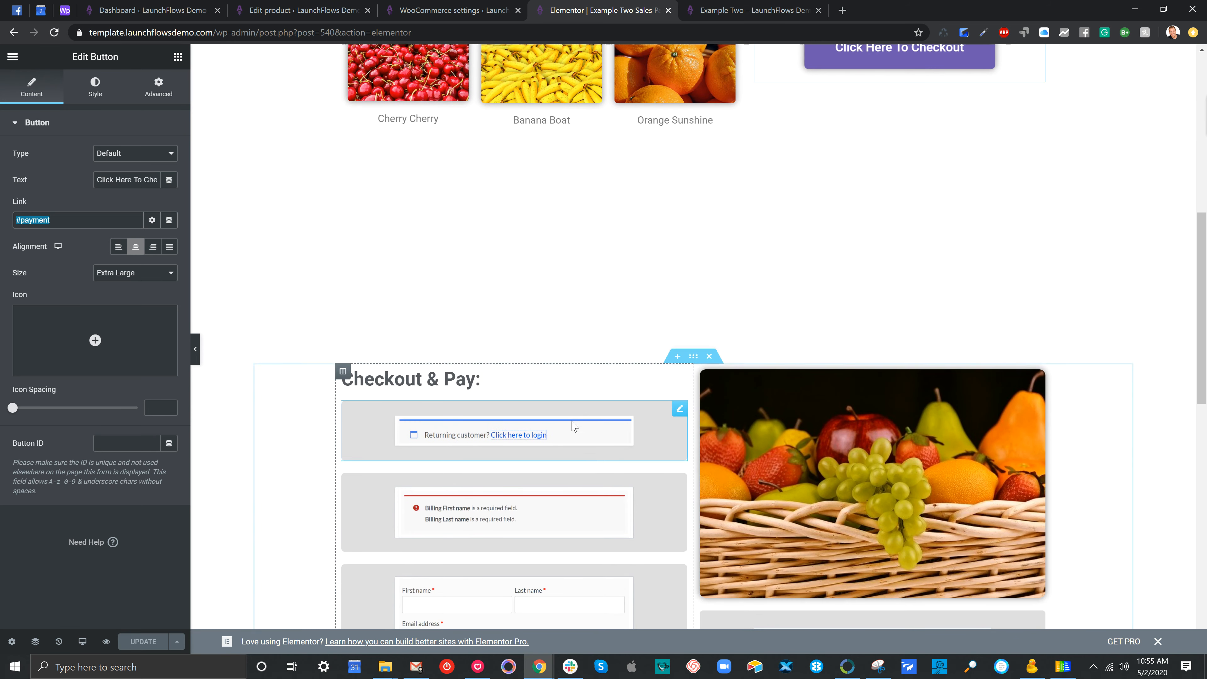
pyautogui.click(696, 357)
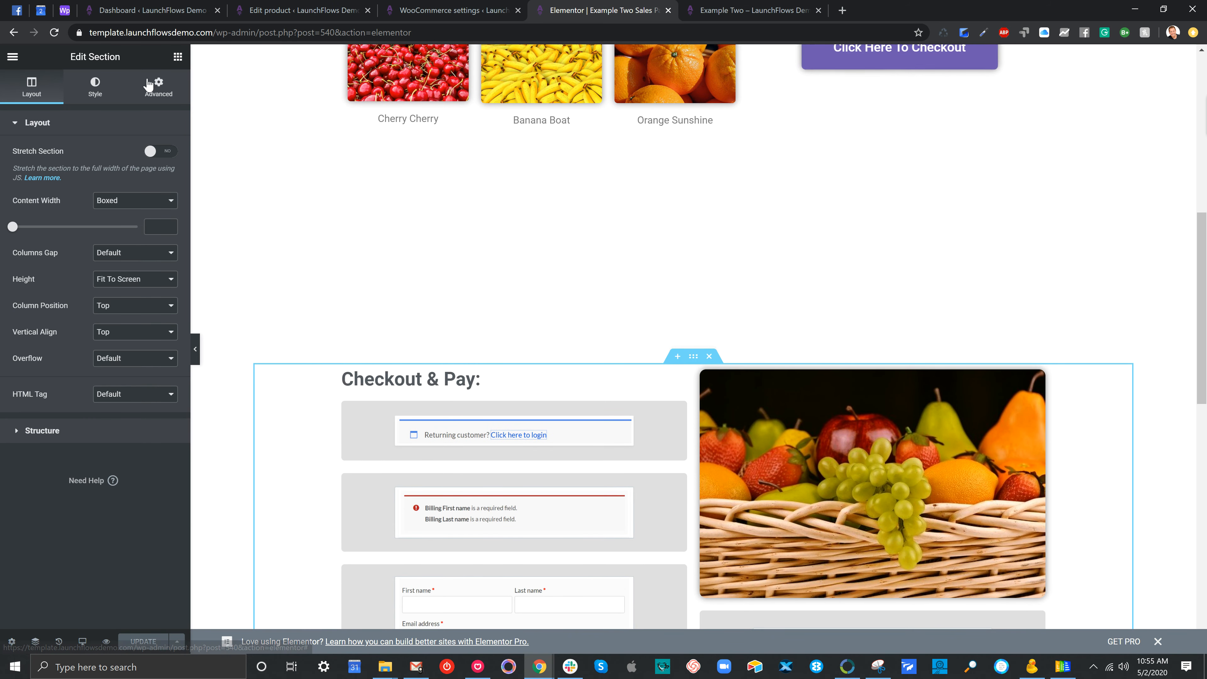
pyautogui.click(165, 94)
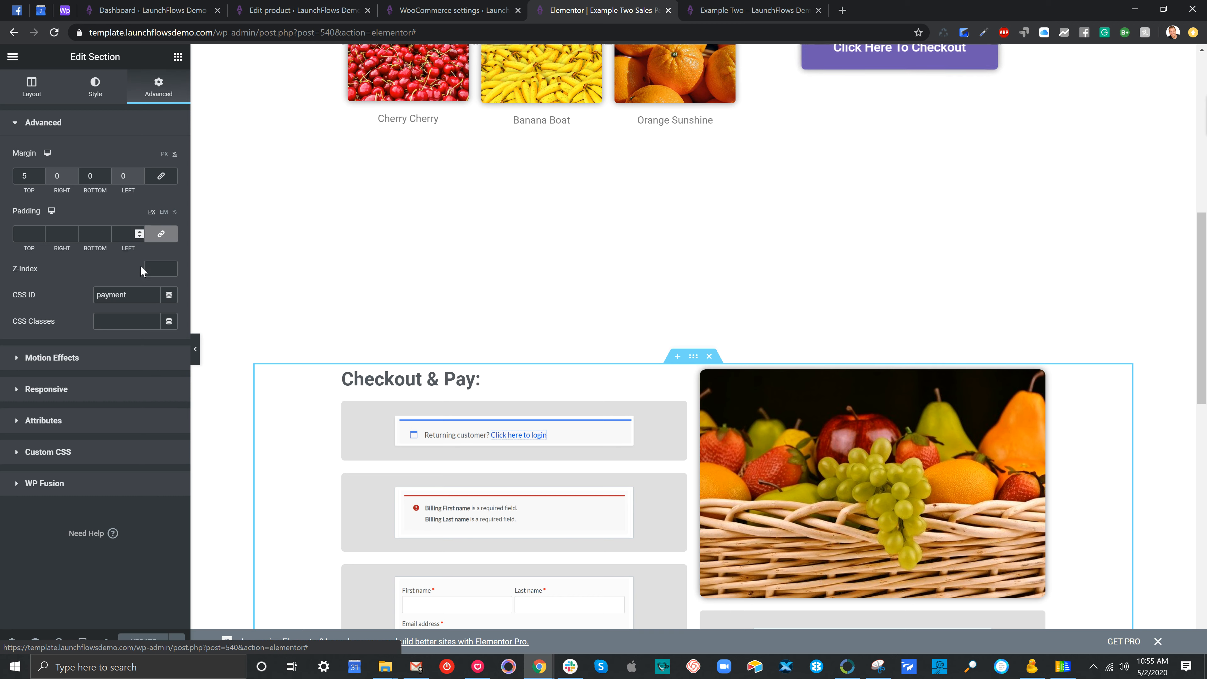
pyautogui.moveTo(127, 295); pyautogui.dragTo(91, 296)
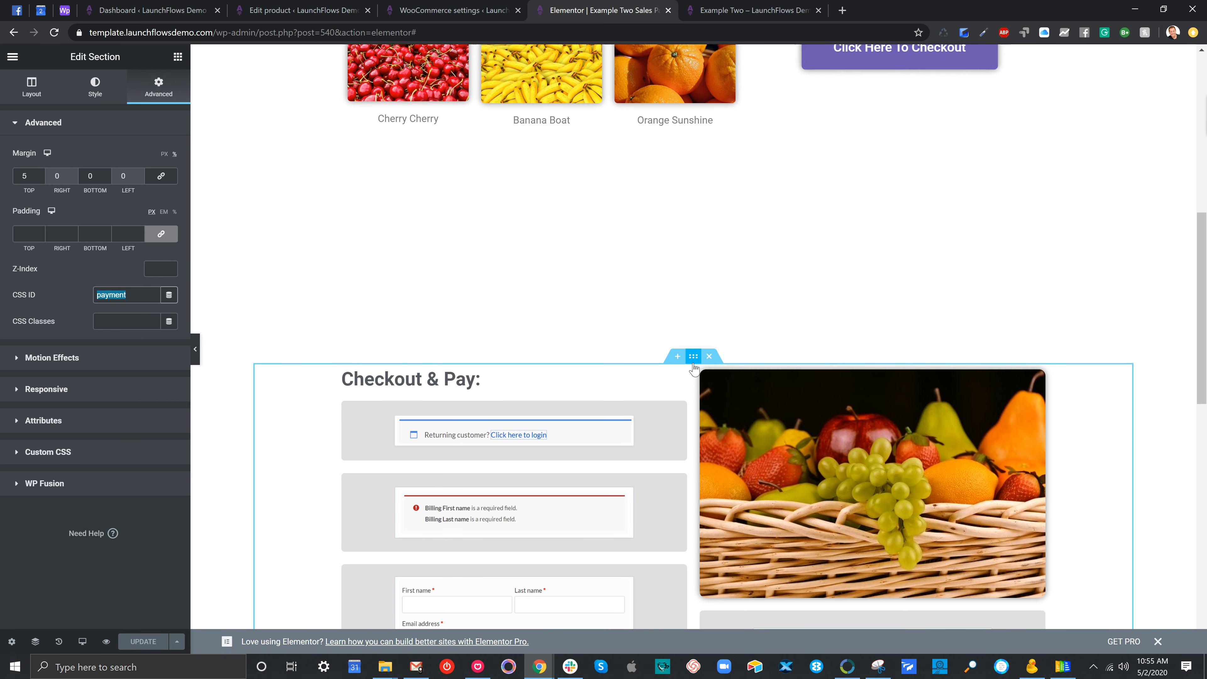
# Step: Examine the CSS ID of the section containing Pick Your Box and Pick Your Fruit
pyautogui.scroll(8, 692, 366)
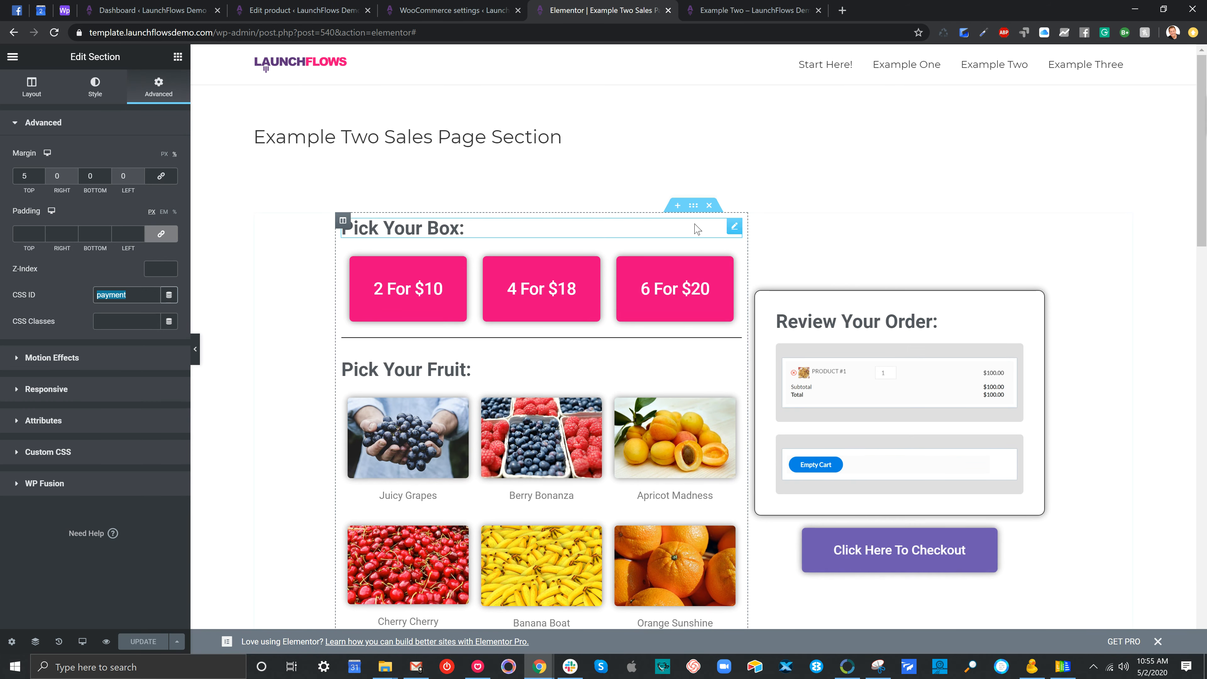
pyautogui.click(693, 205)
pyautogui.click(164, 91)
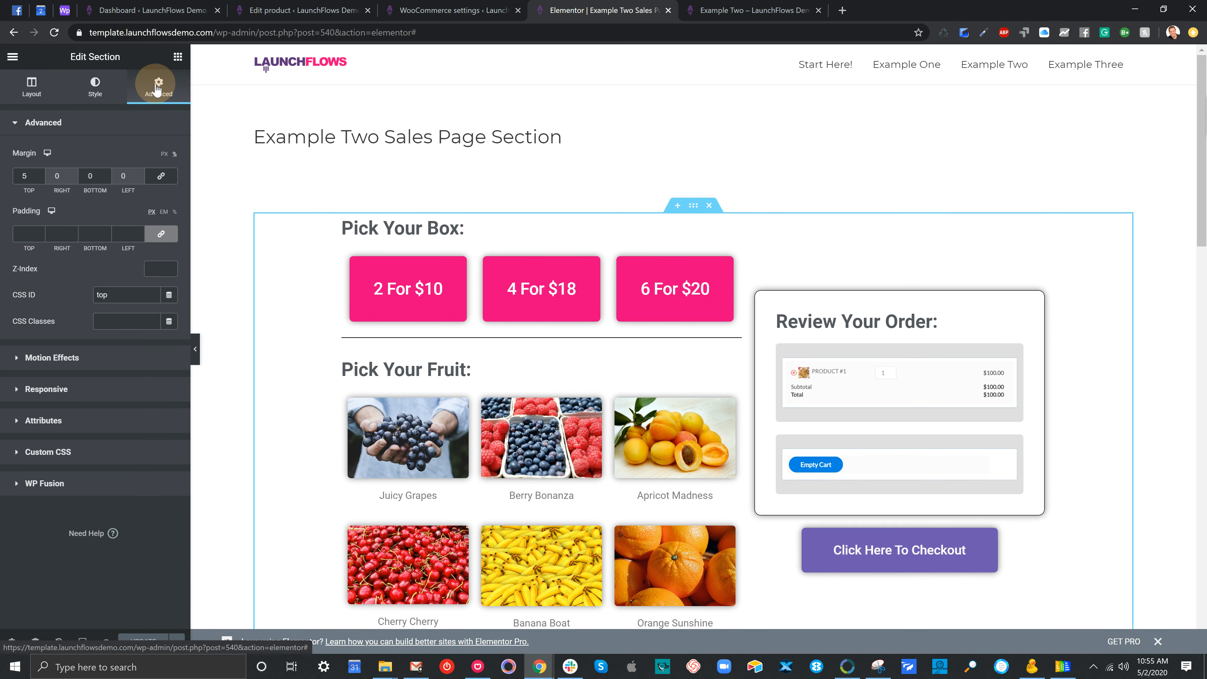
# Step: Reopen the Click Here To Checkout button's settings and highlight the anchor name in its link
pyautogui.scroll(-4, 684, 290)
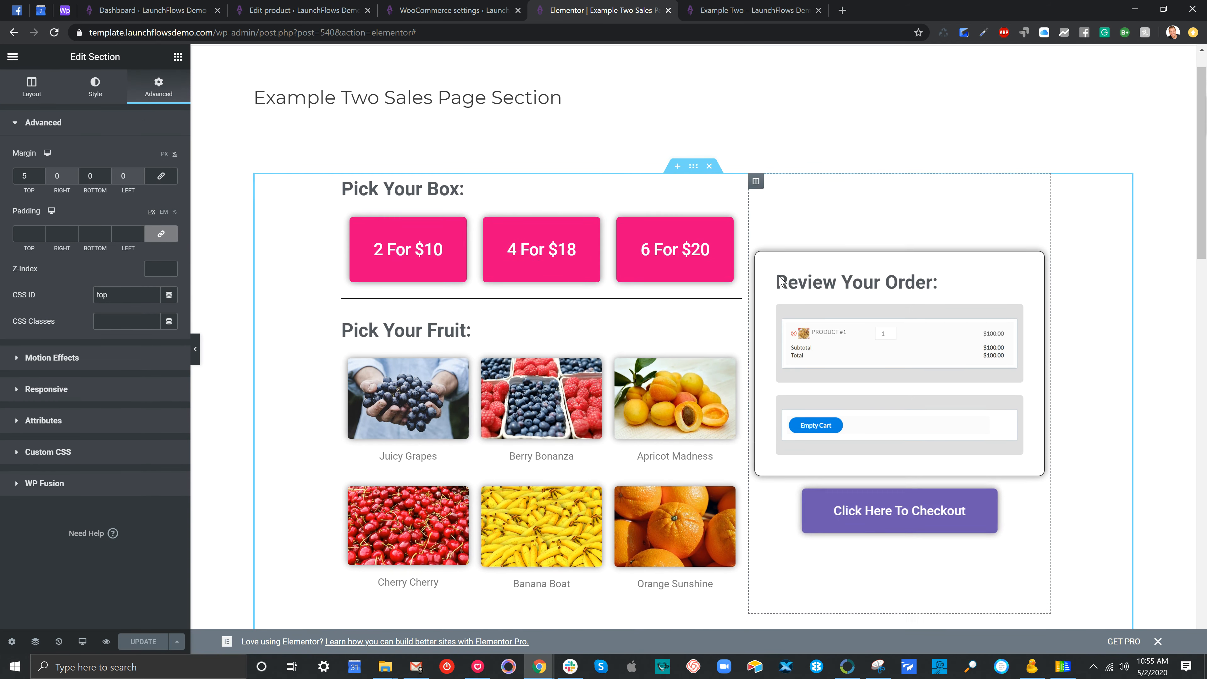
pyautogui.click(899, 362)
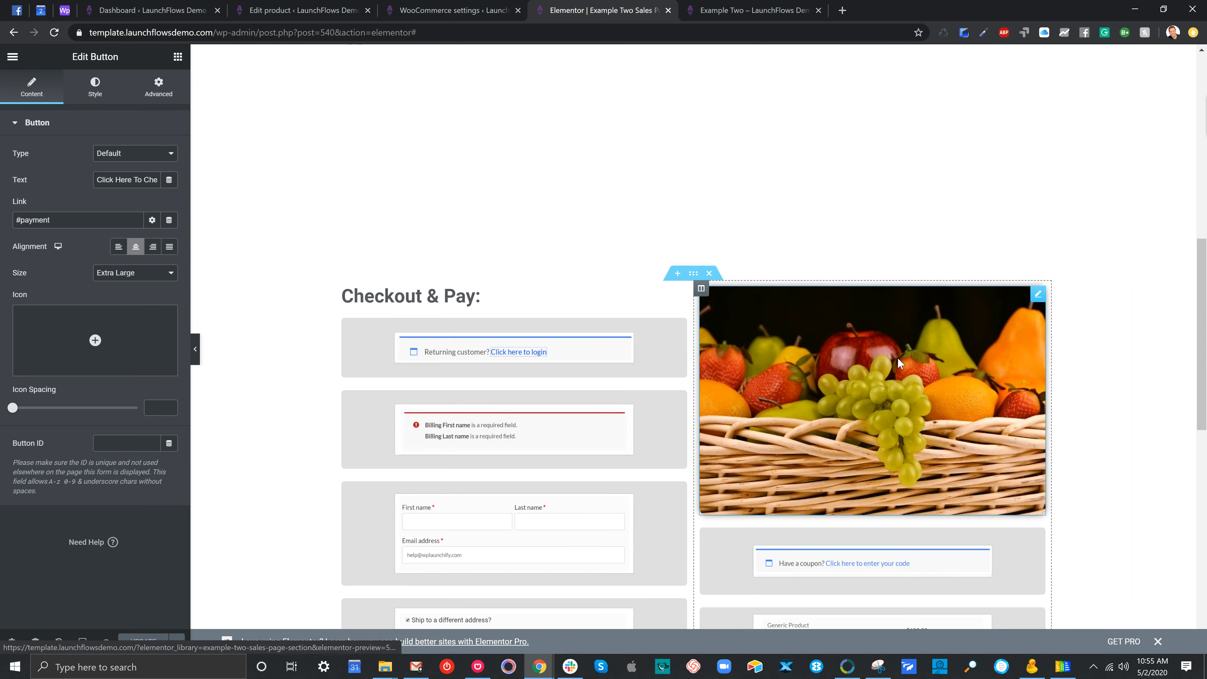
pyautogui.scroll(5, 937, 310)
pyautogui.scroll(3, 1035, 302)
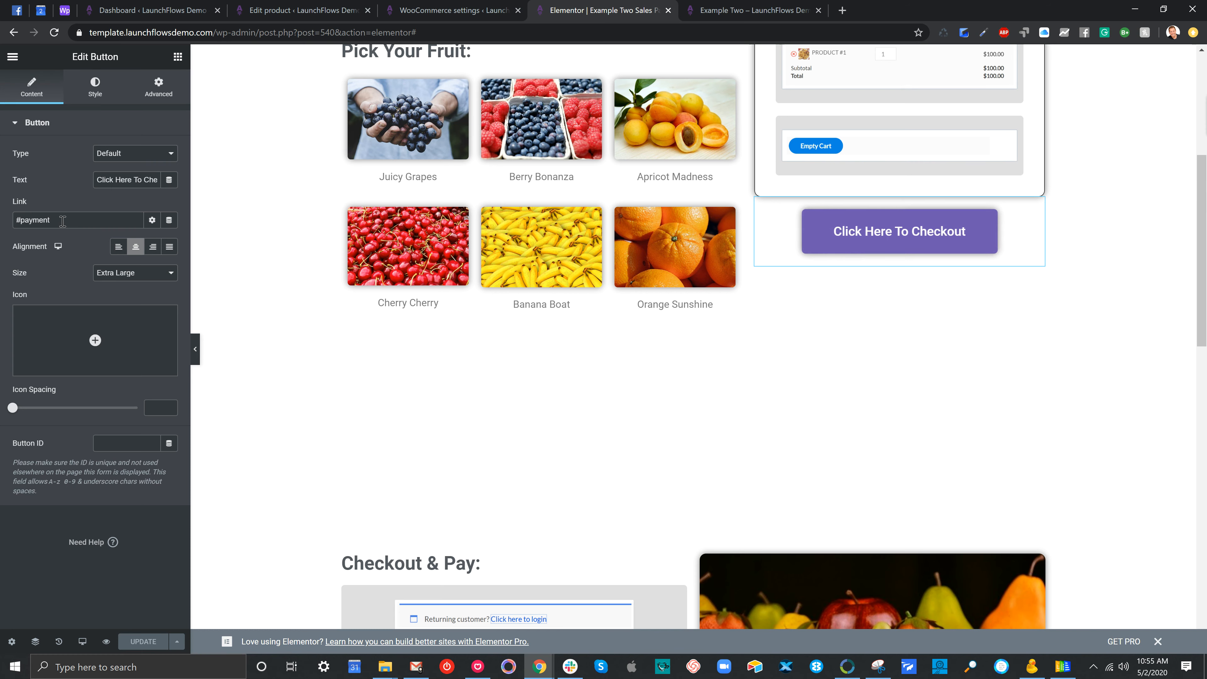
pyautogui.click(35, 220)
pyautogui.moveTo(35, 220); pyautogui.dragTo(24, 220)
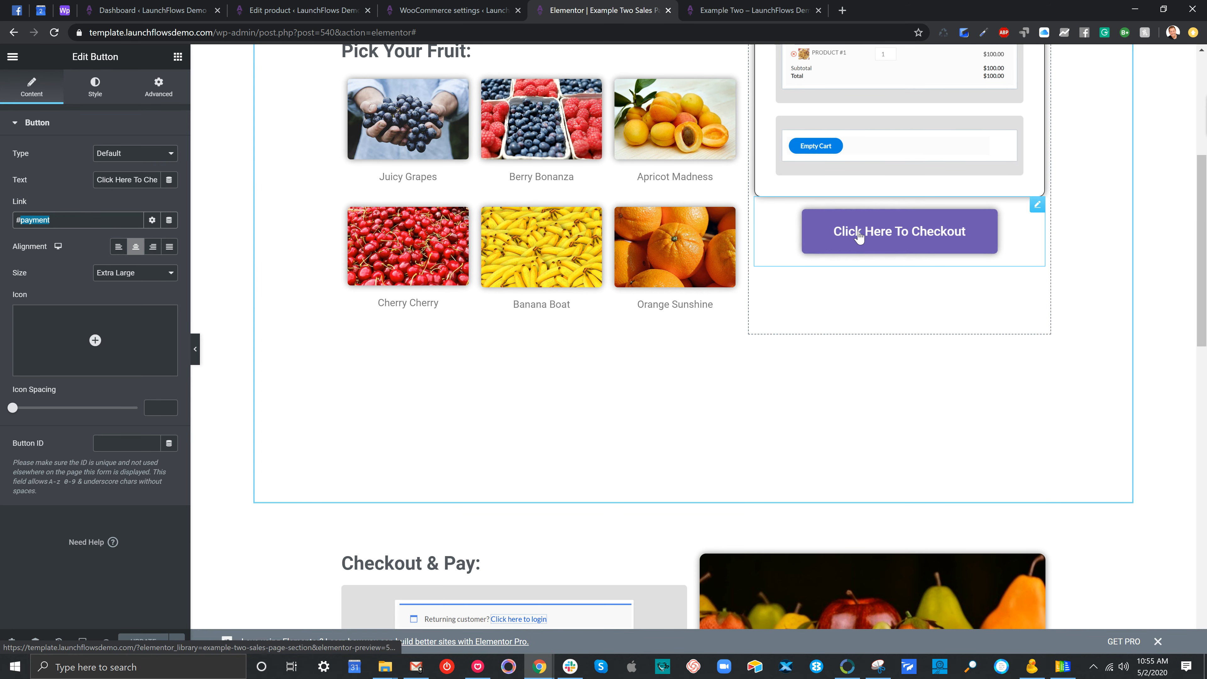
# Step: Examine which LaunchFlows component is selected for the returning-customer login element under Checkout & Pay
pyautogui.scroll(-7, 859, 237)
pyautogui.scroll(1, 859, 236)
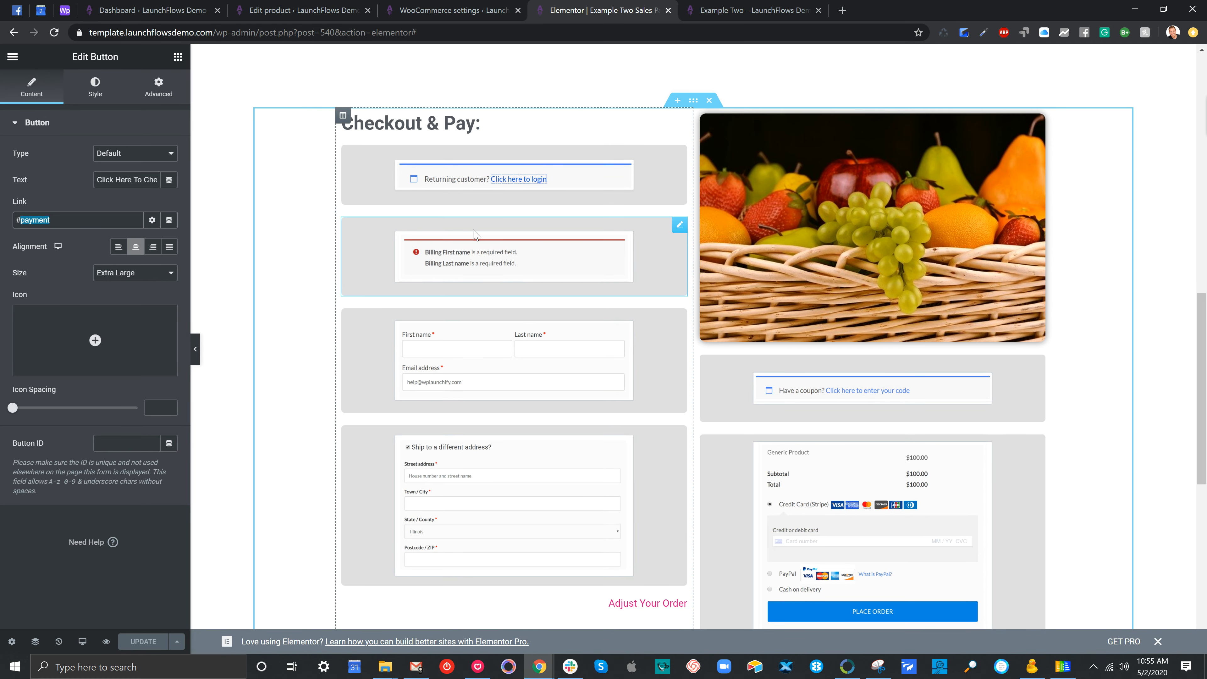
pyautogui.click(364, 177)
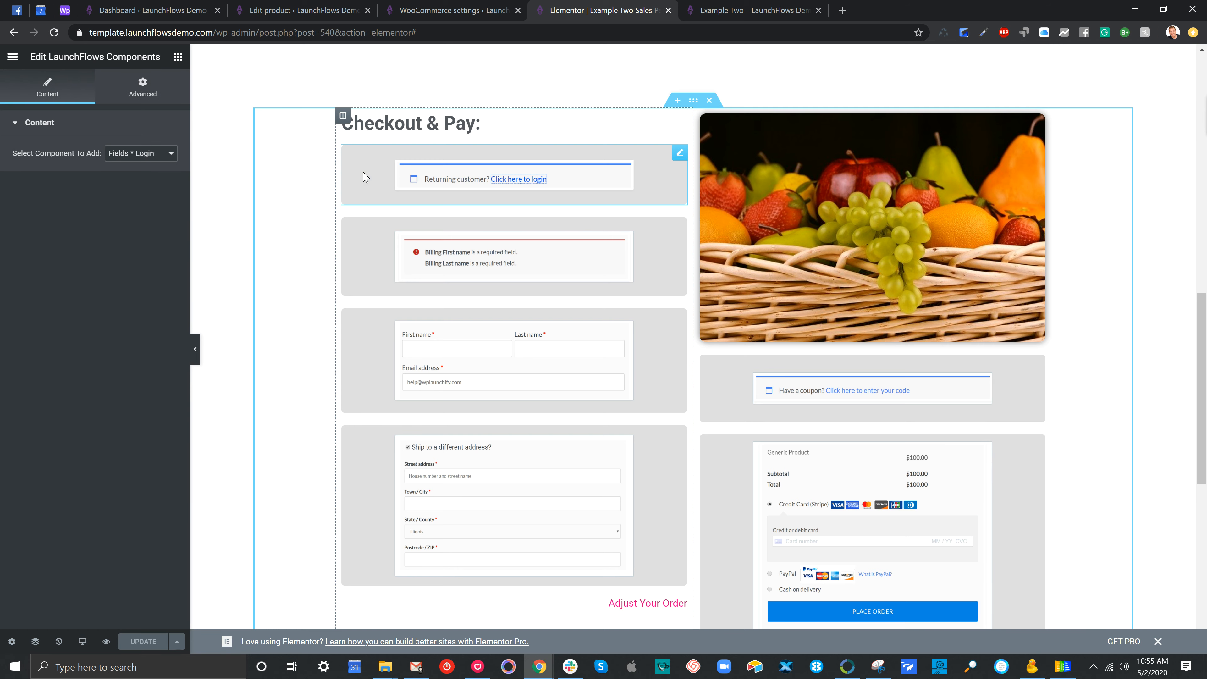
pyautogui.click(122, 159)
pyautogui.click(121, 161)
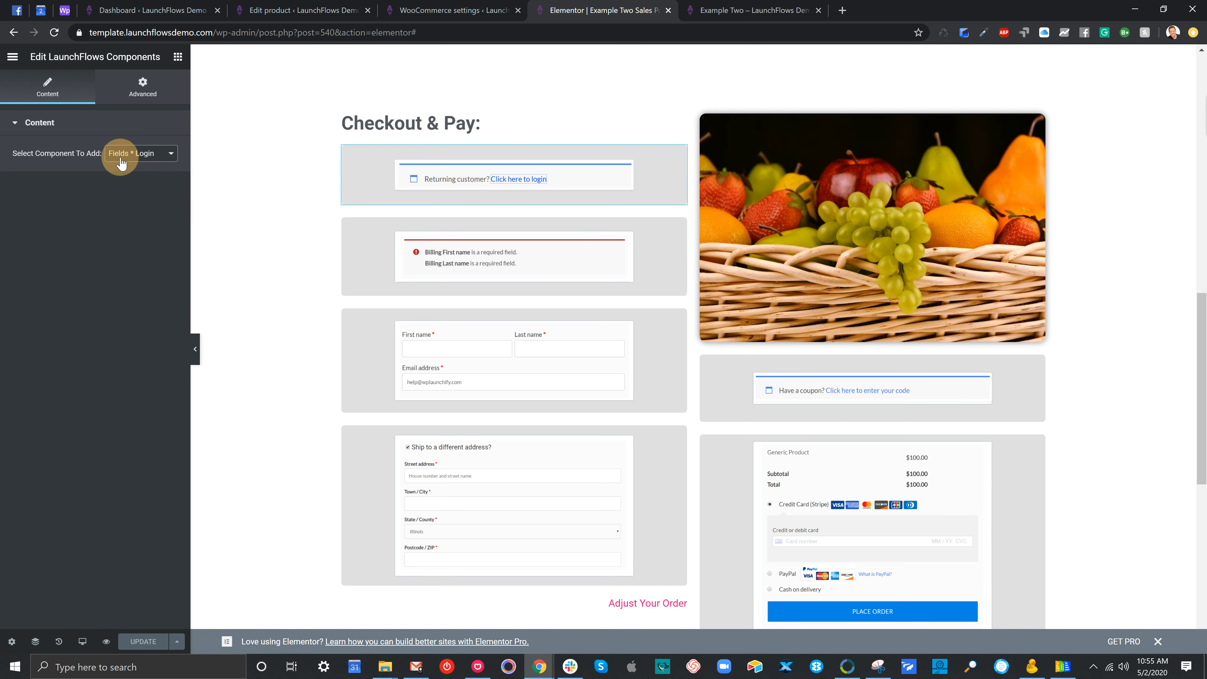
# Step: Search the widgets for "launch", insert LaunchFlows Components above the login element under Checkout & Pay, and view its component choices
pyautogui.click(178, 58)
pyautogui.click(105, 106)
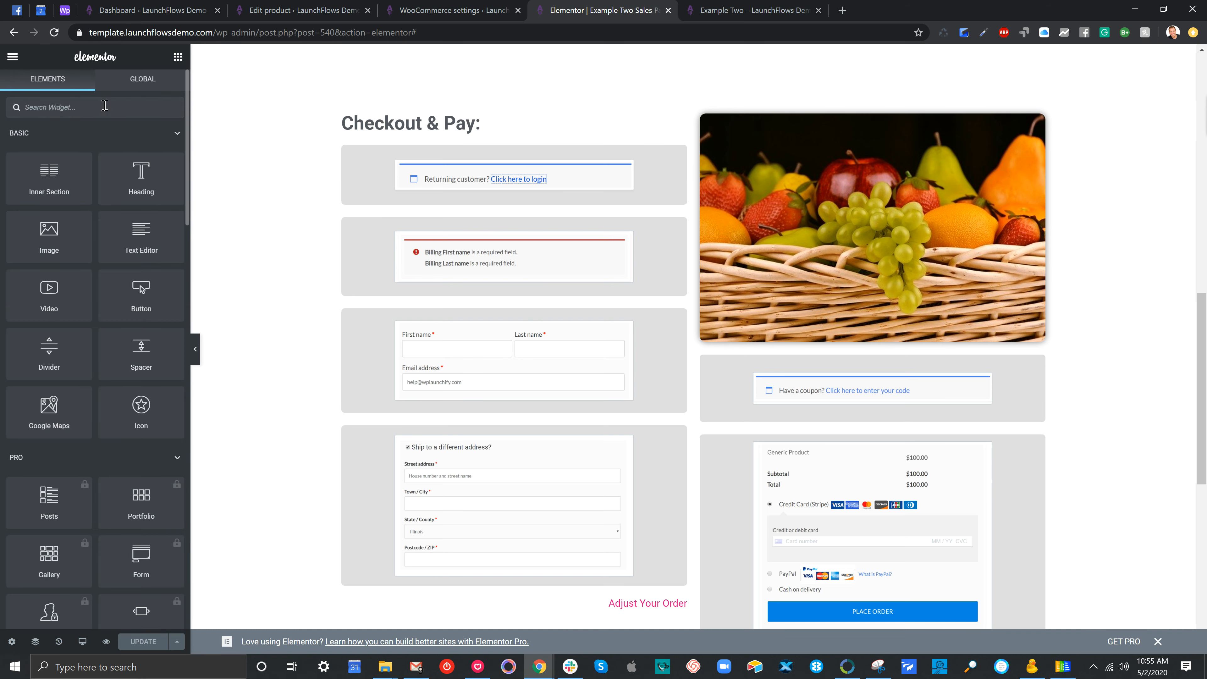
pyautogui.write('launch')
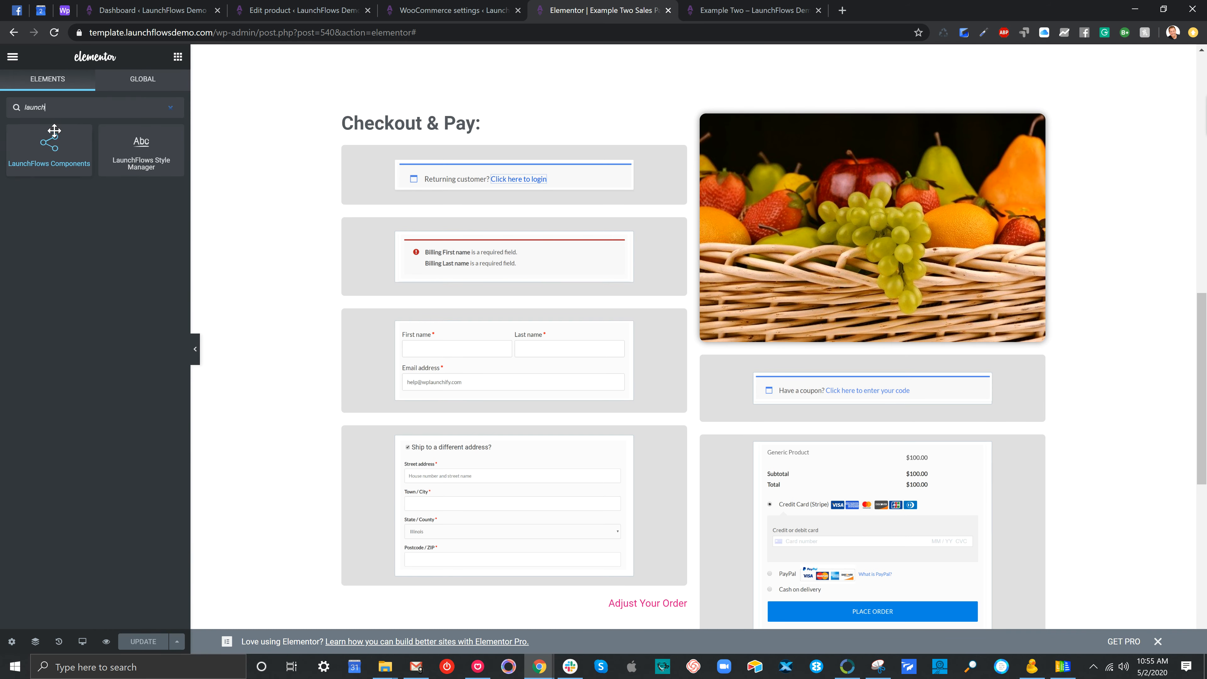
pyautogui.moveTo(52, 152); pyautogui.dragTo(394, 156)
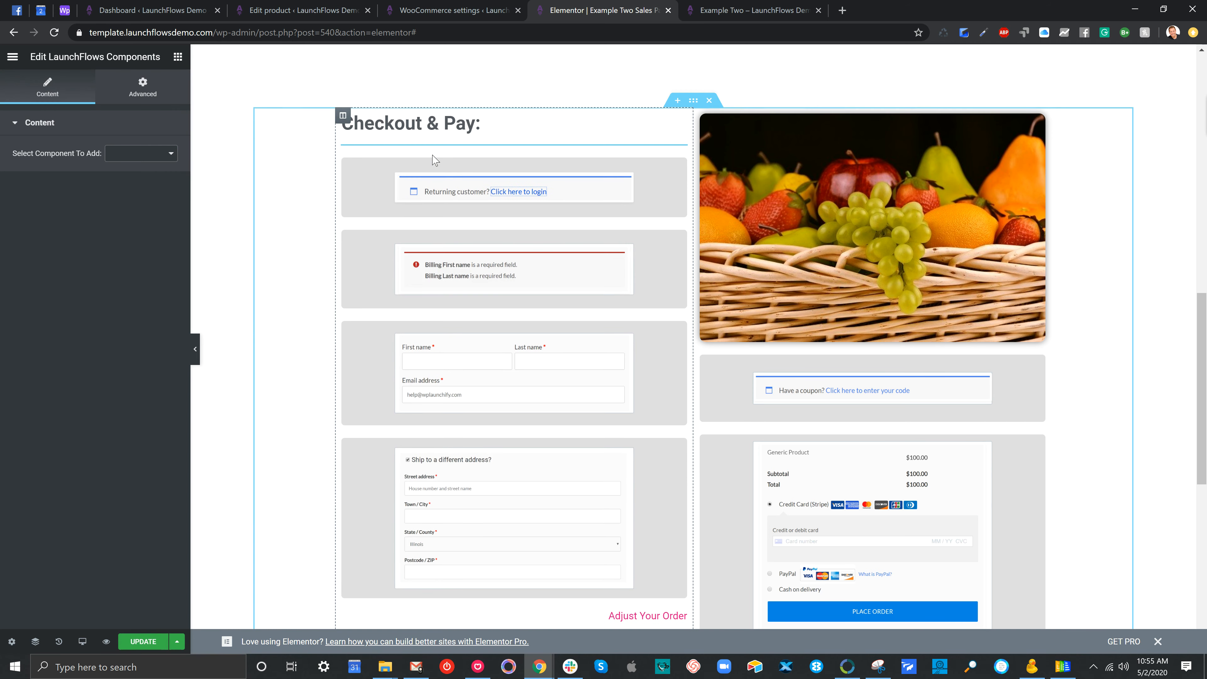
pyautogui.click(138, 153)
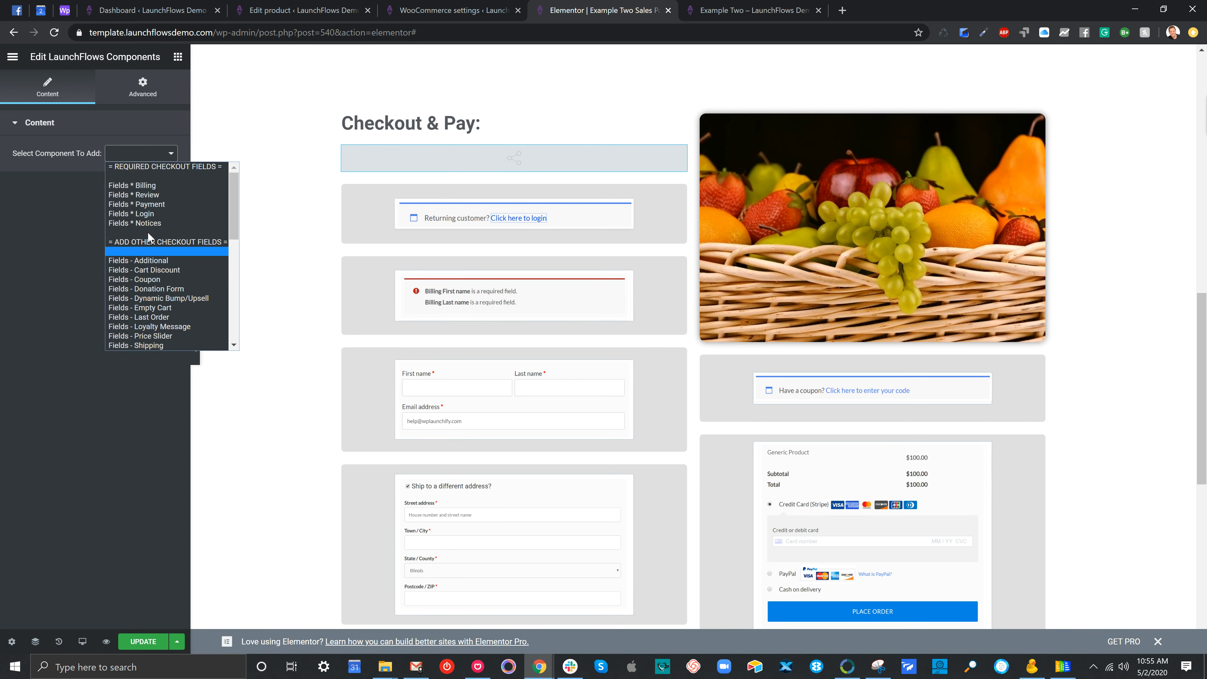
# Step: Delete the empty LaunchFlows Components widget above the login element
pyautogui.rightClick(682, 152)
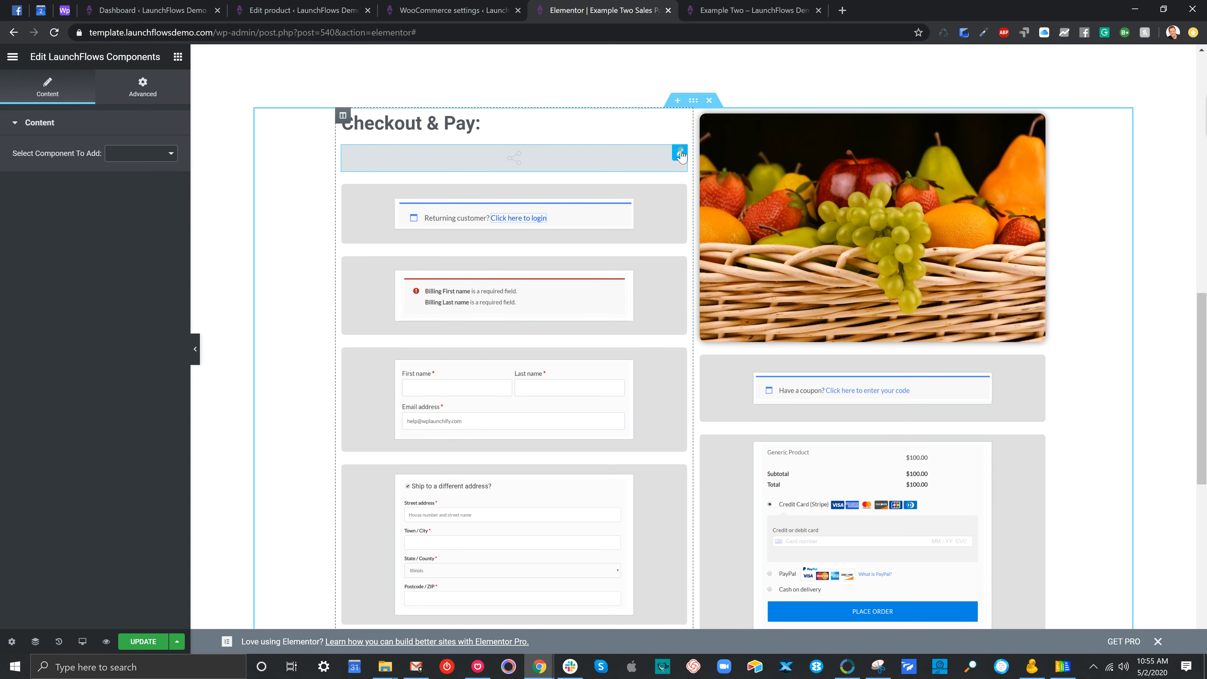
pyautogui.rightClick(683, 152)
pyautogui.click(707, 332)
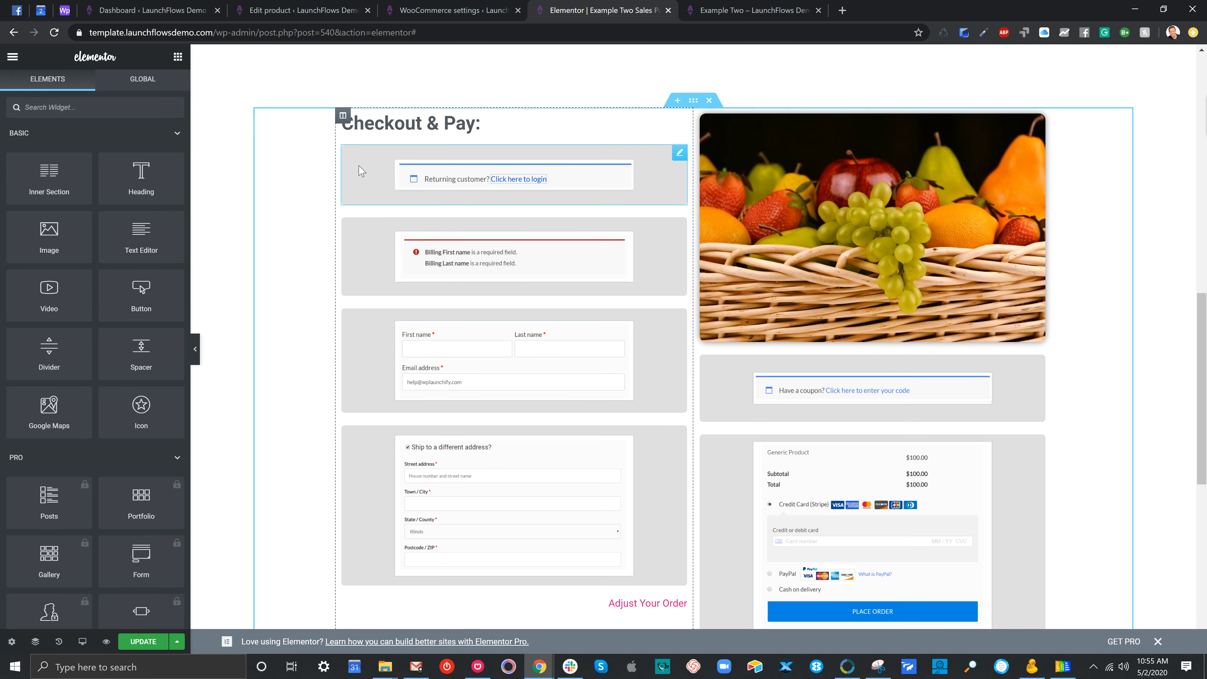
# Step: Examine the LaunchFlows components selected for the notices, billing, shipping, coupon and payment elements under Checkout & Pay
pyautogui.click(376, 254)
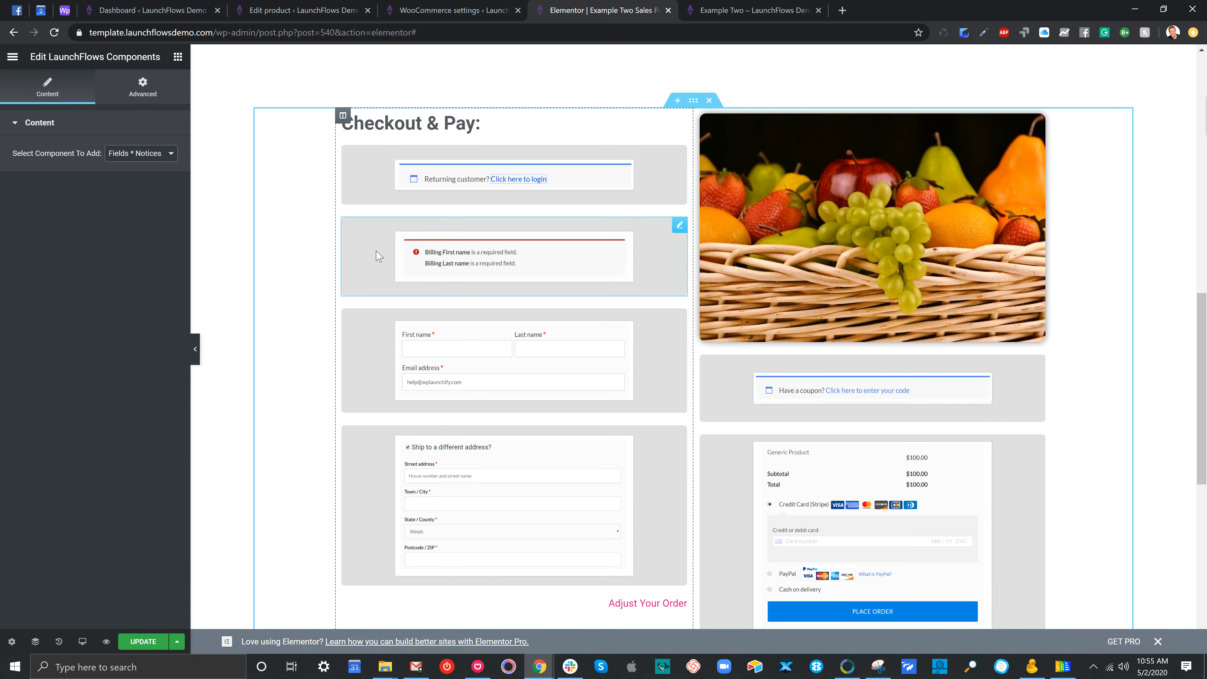
pyautogui.click(375, 356)
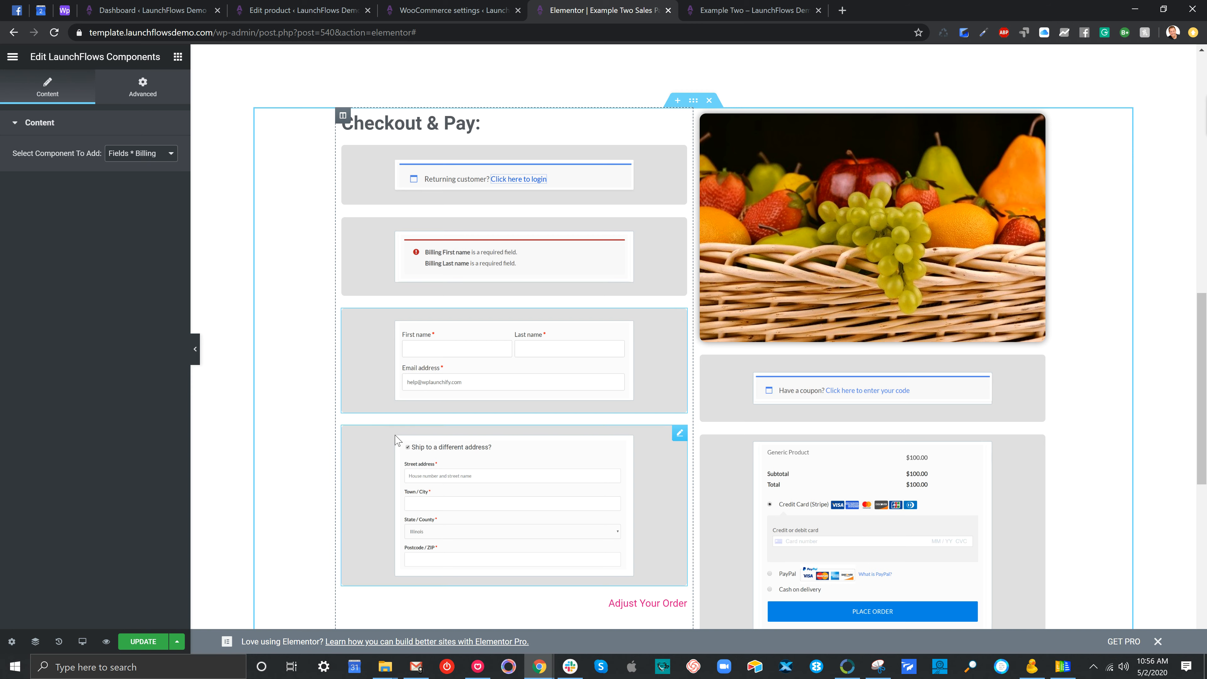
pyautogui.click(385, 463)
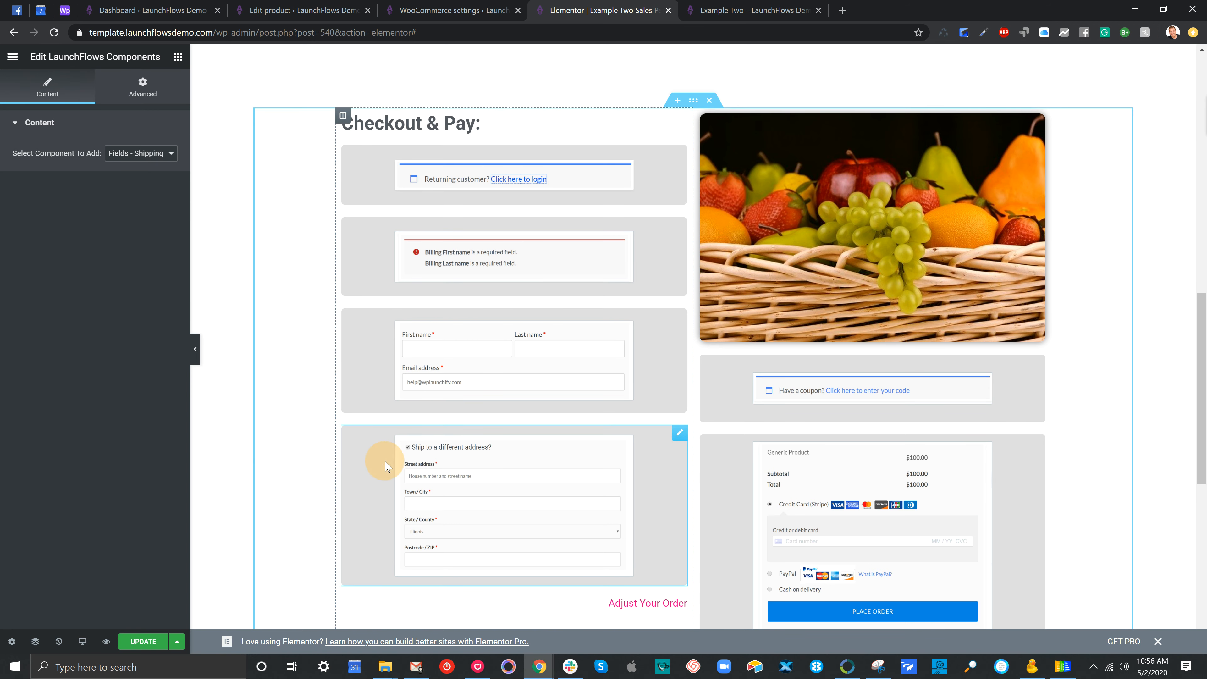
pyautogui.scroll(-1, 753, 387)
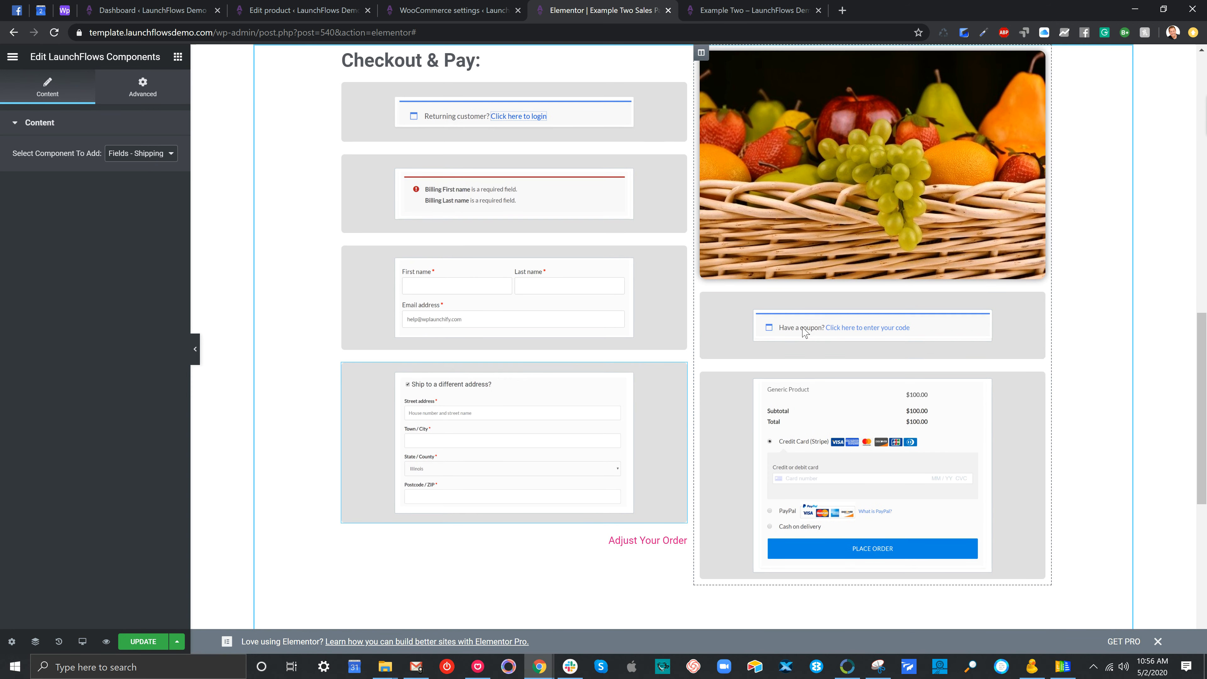
pyautogui.click(752, 324)
pyautogui.click(774, 416)
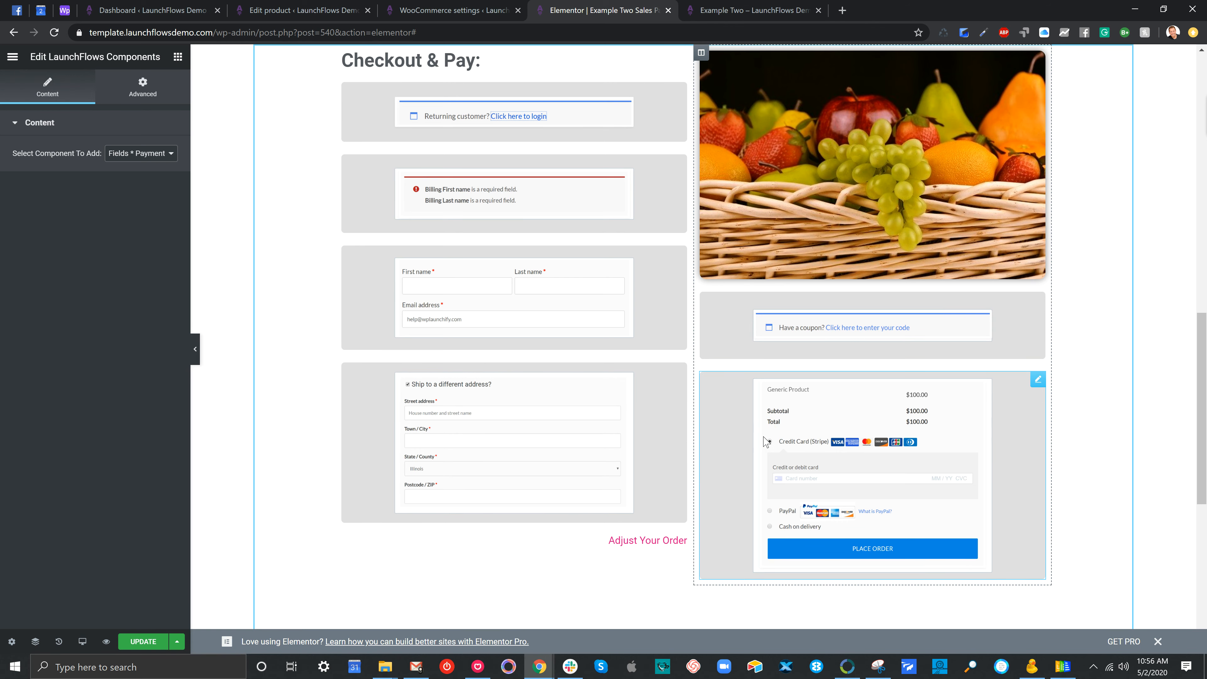
# Step: Examine the link of the Adjust Your Order heading and the page section it leads back to
pyautogui.scroll(-2, 719, 517)
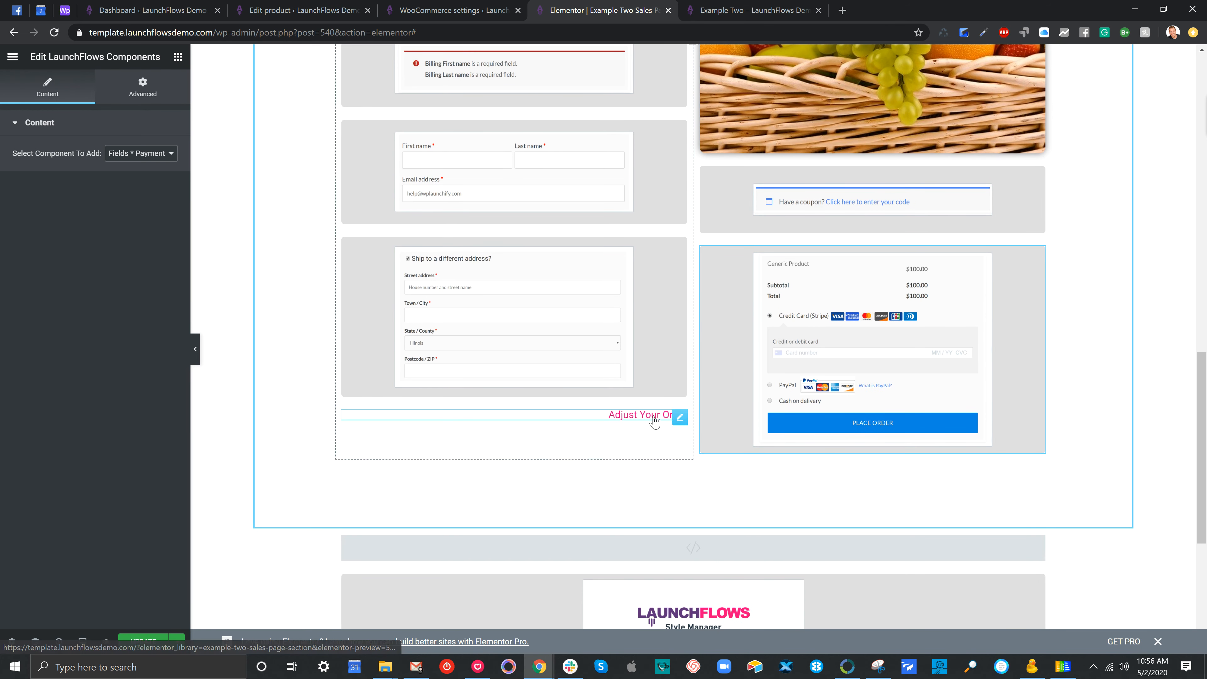
pyautogui.click(680, 421)
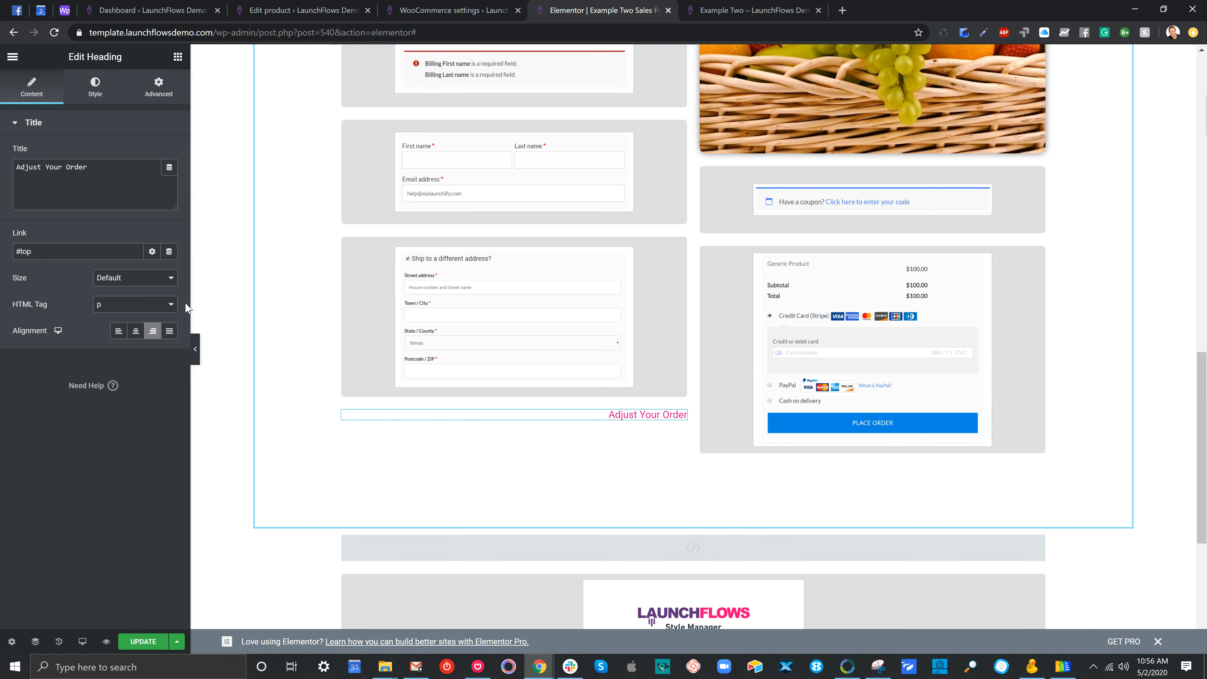
pyautogui.moveTo(42, 257); pyautogui.dragTo(14, 252)
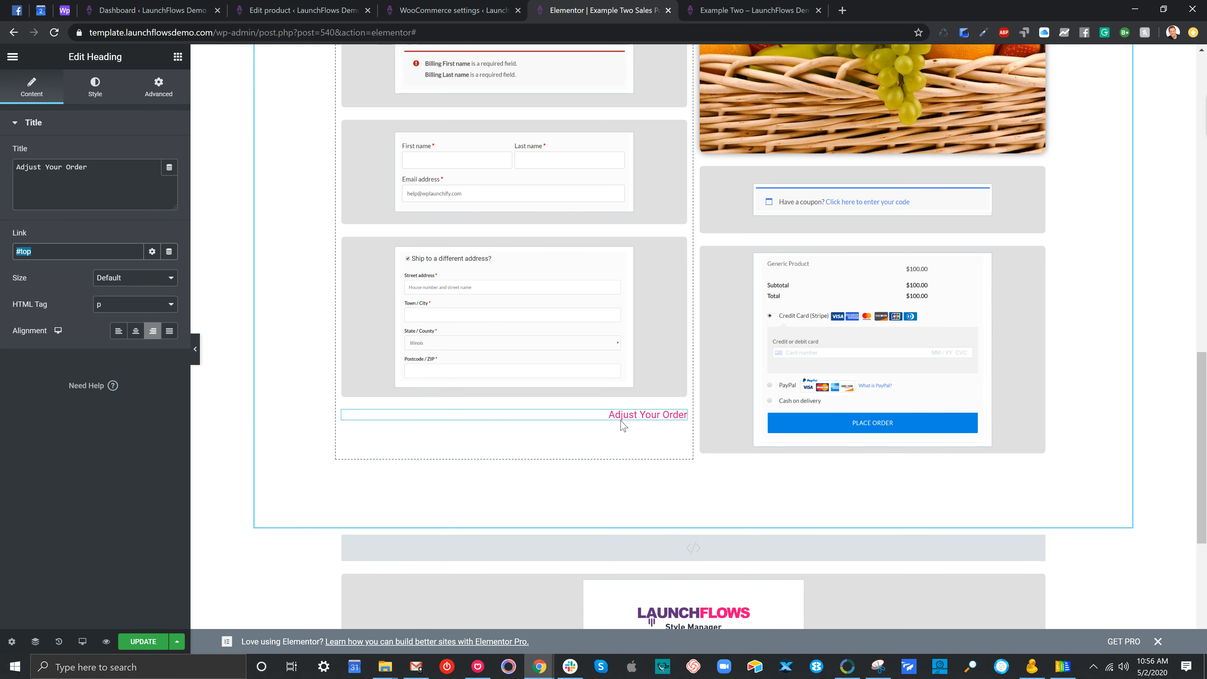
pyautogui.scroll(10, 653, 431)
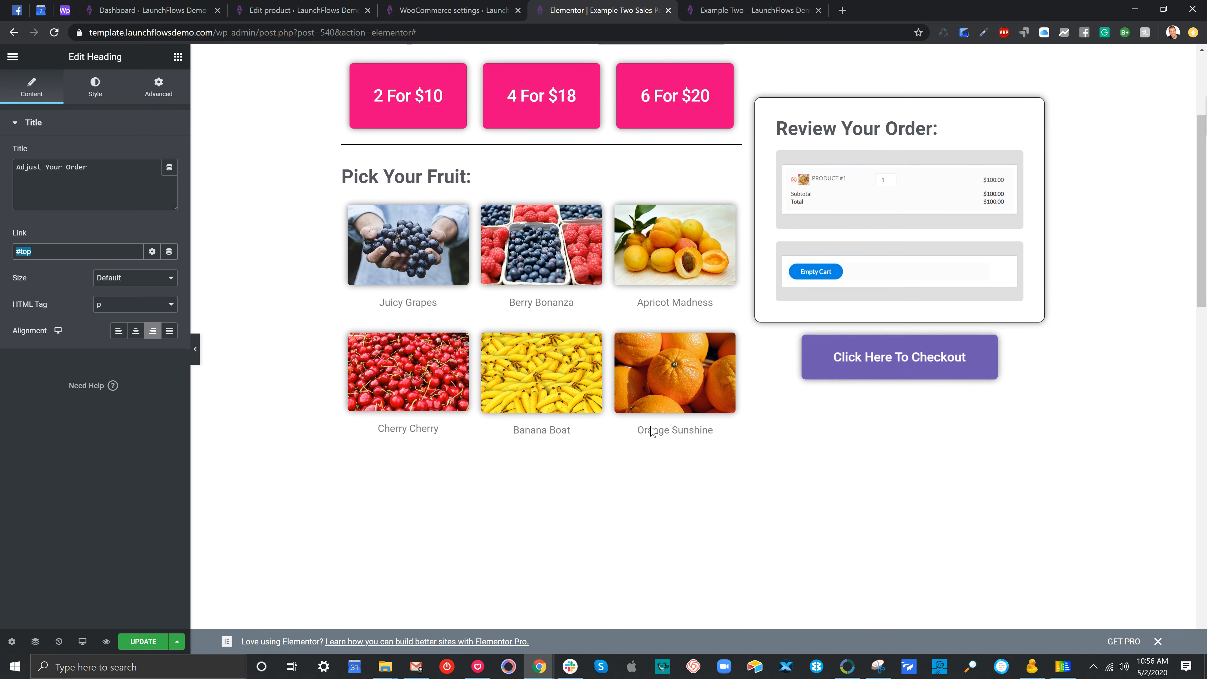
# Step: Examine the settings of the fruit basket image in the Checkout & Pay section
pyautogui.scroll(-8, 650, 426)
pyautogui.scroll(3, 806, 348)
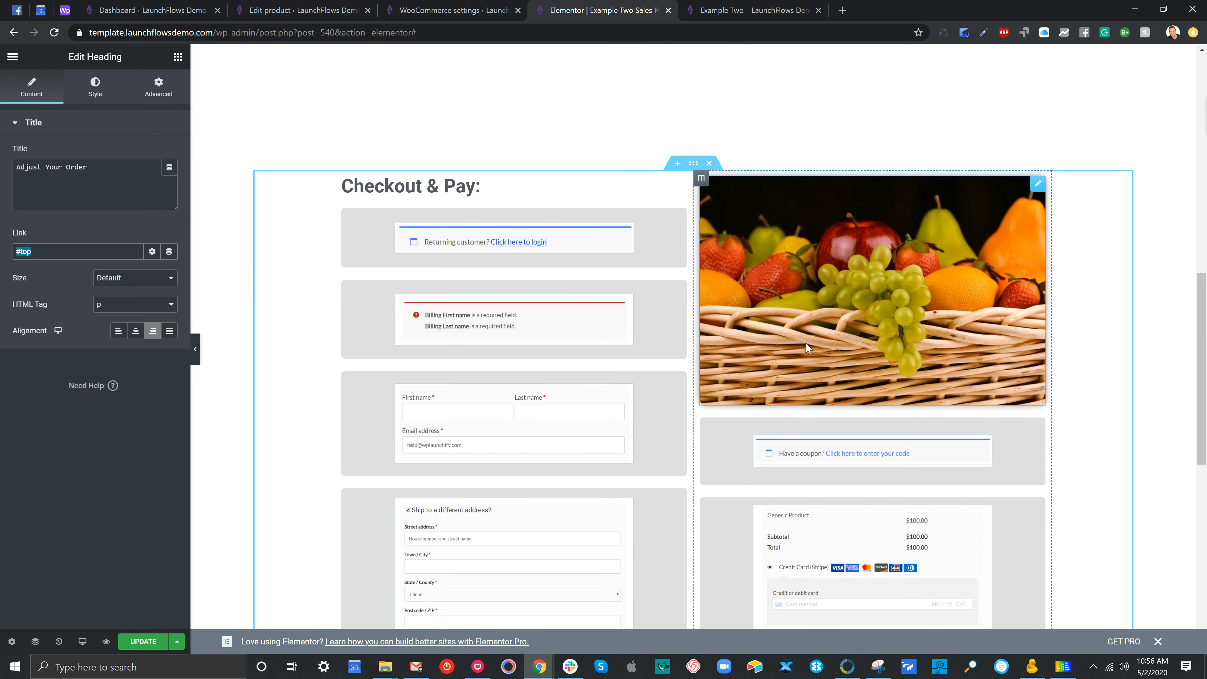
pyautogui.click(816, 340)
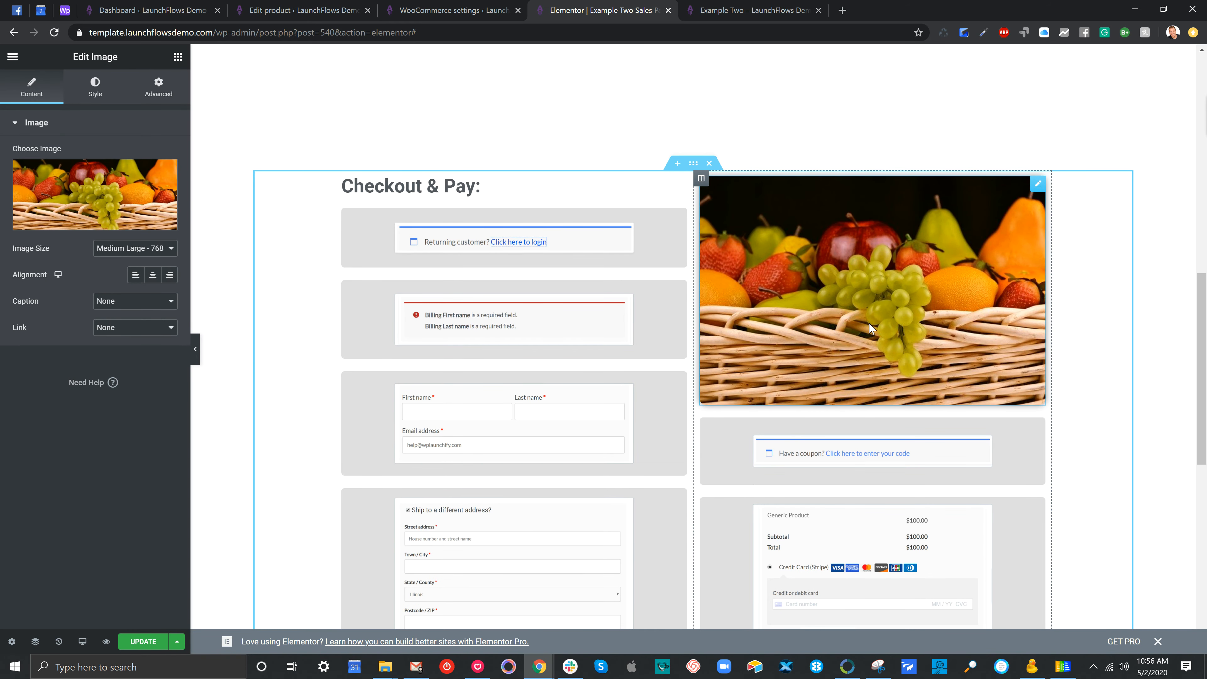
# Step: Examine the typography and button styling options of the LaunchFlows Style Manager widget below the checkout section
pyautogui.scroll(-10, 870, 323)
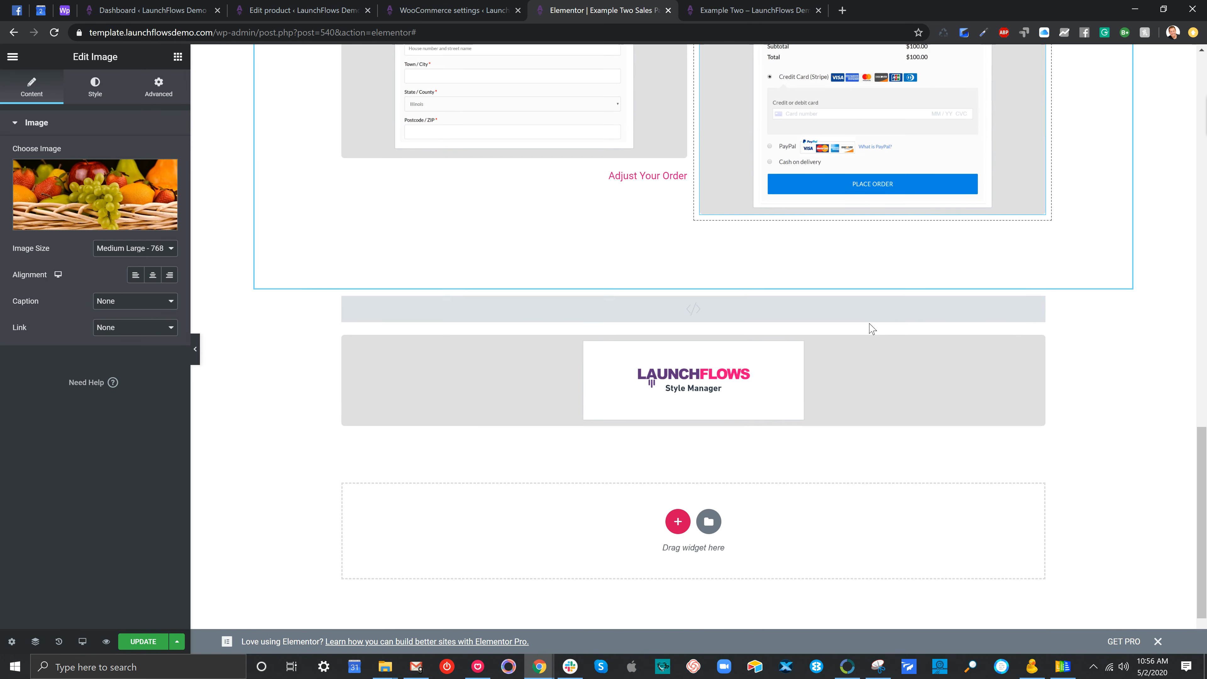
pyautogui.click(869, 342)
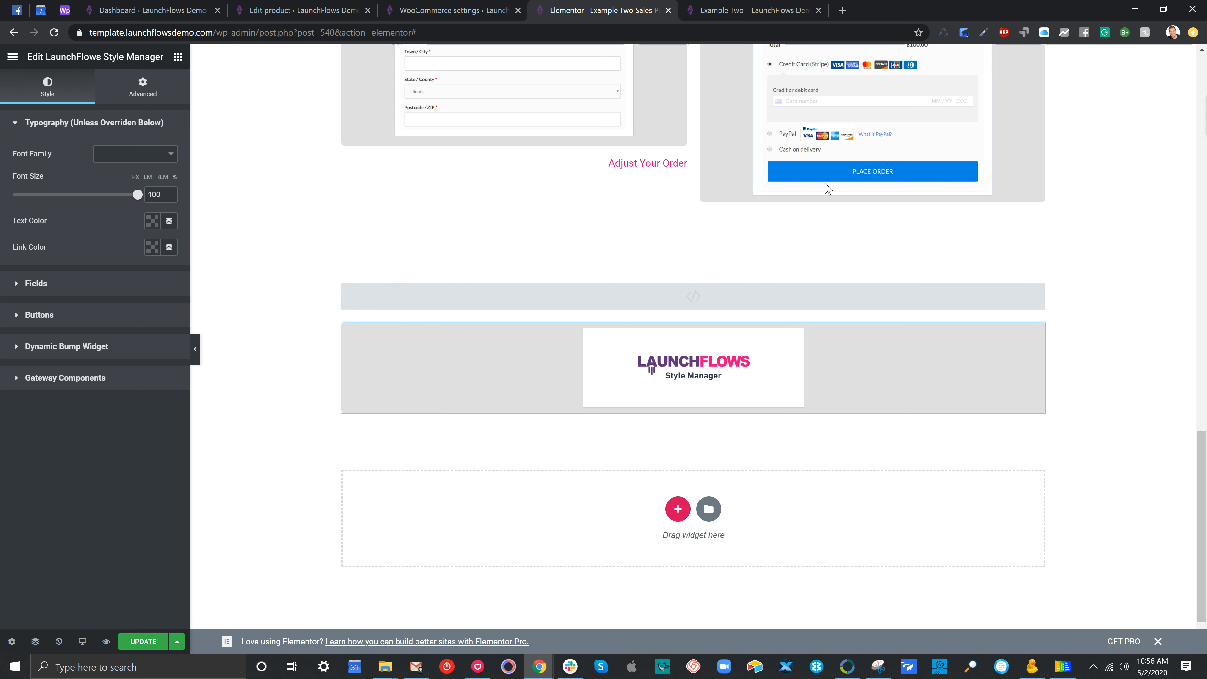
pyautogui.scroll(8, 673, 167)
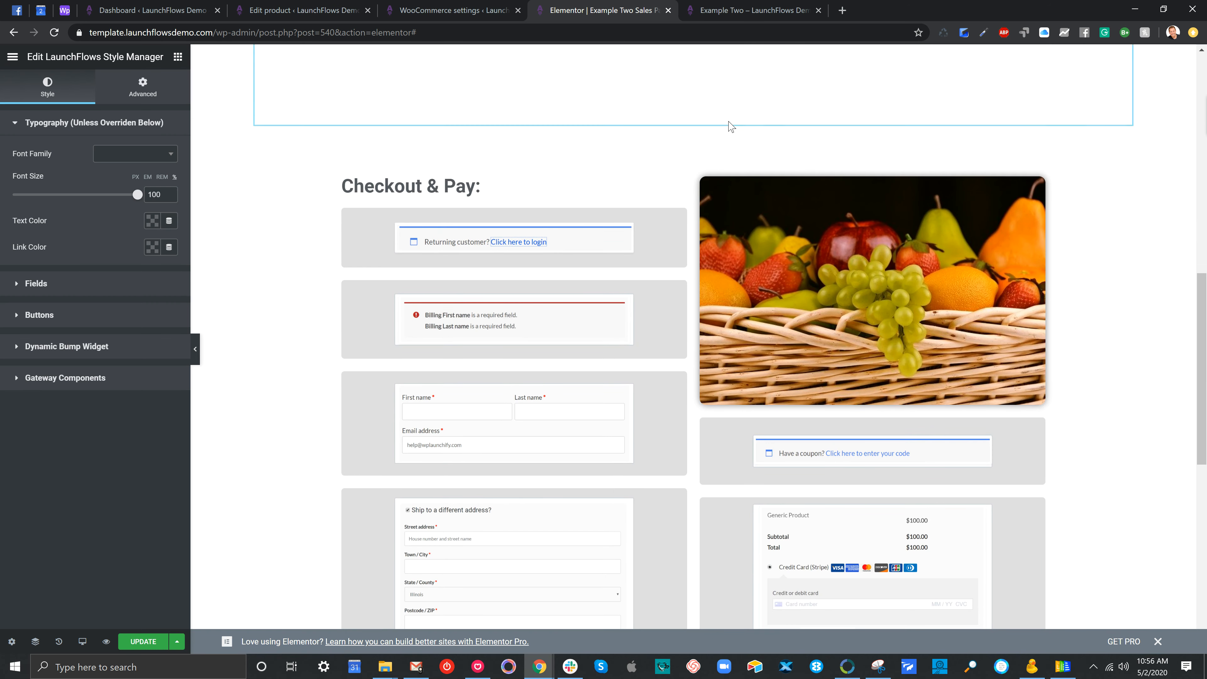
pyautogui.scroll(-8, 717, 261)
pyautogui.click(555, 291)
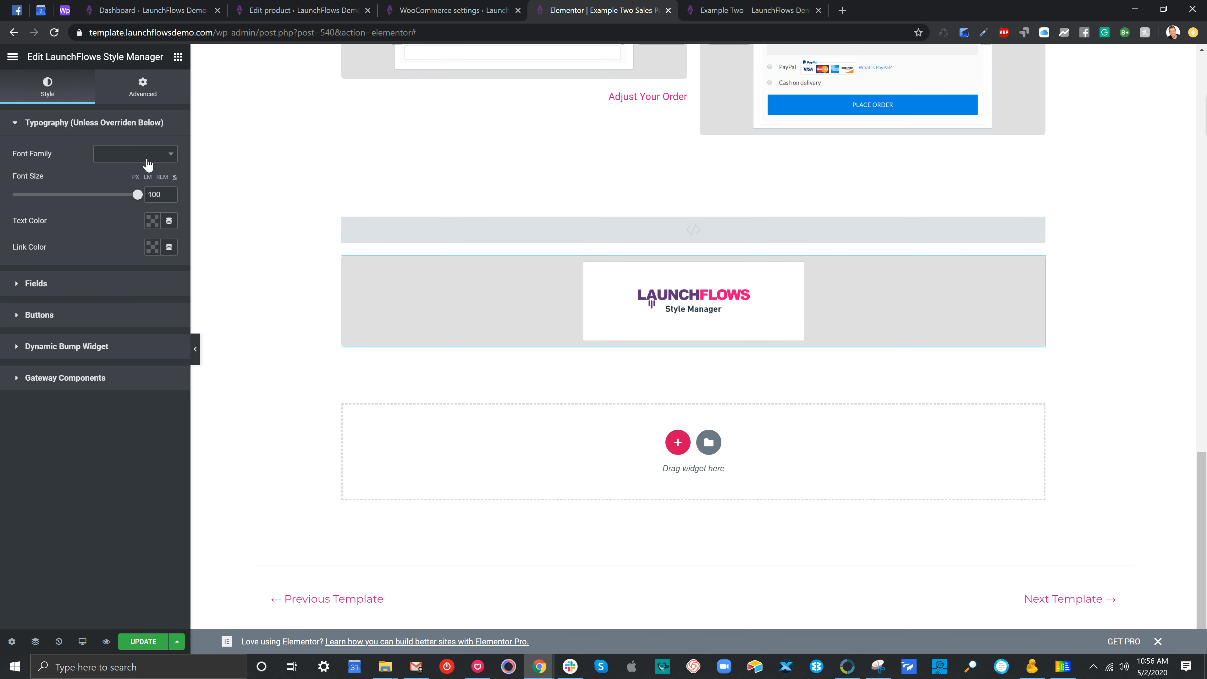
pyautogui.click(19, 318)
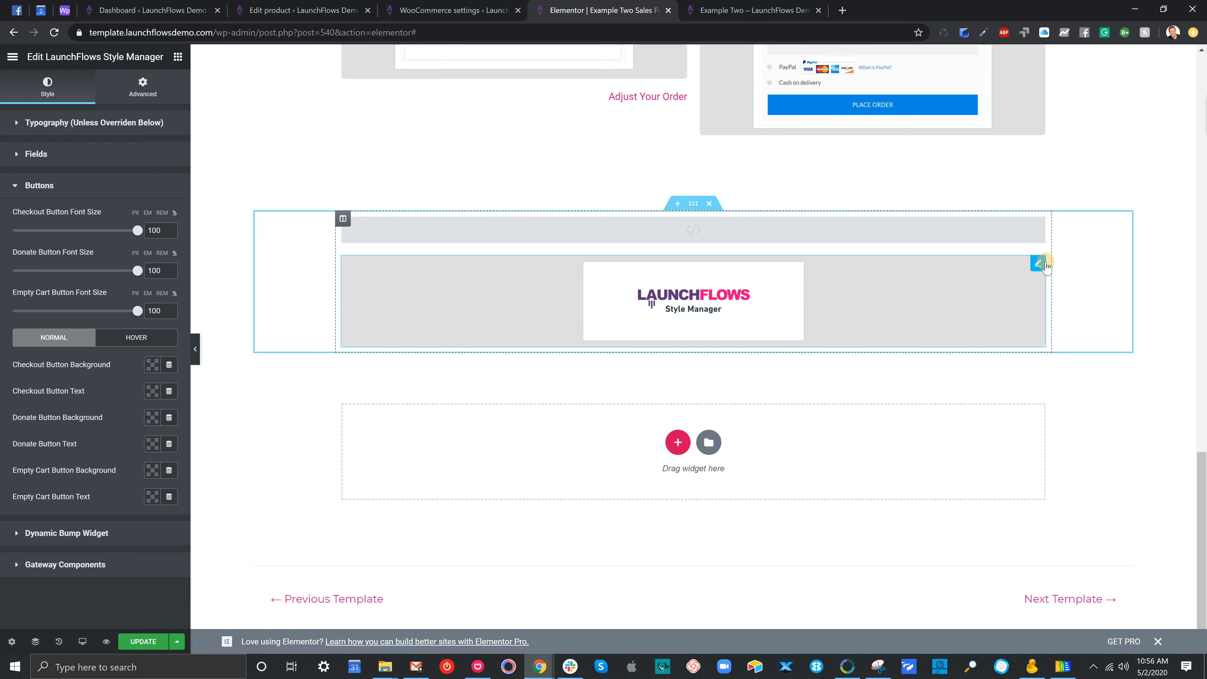
pyautogui.click(1046, 265)
# Step: Switch to the live Example Two page and empty the cart in Review Your Order
pyautogui.scroll(1, 898, 328)
pyautogui.click(708, 14)
pyautogui.scroll(6, 894, 310)
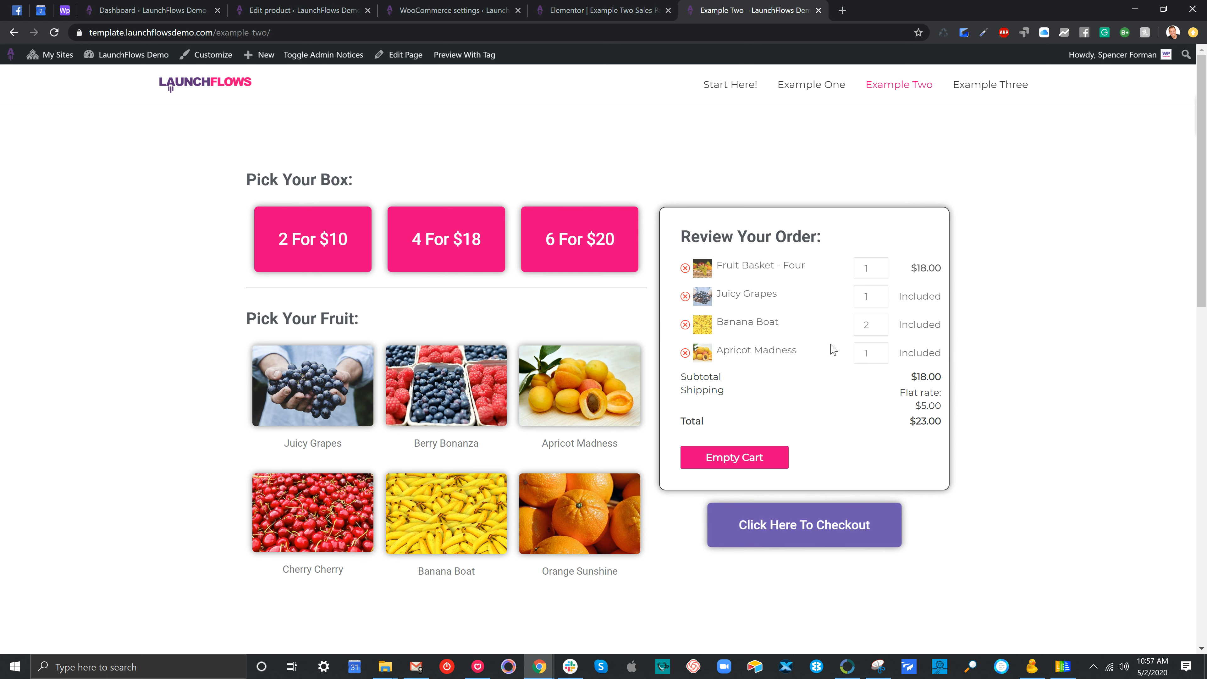
pyautogui.click(724, 459)
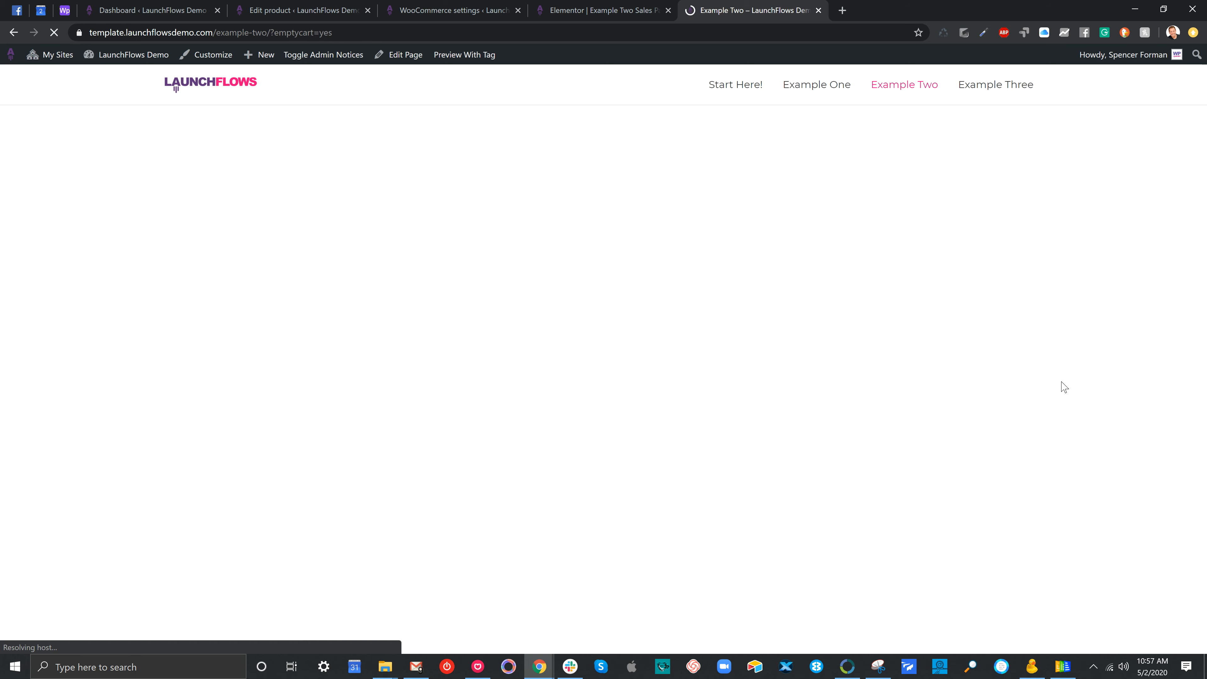